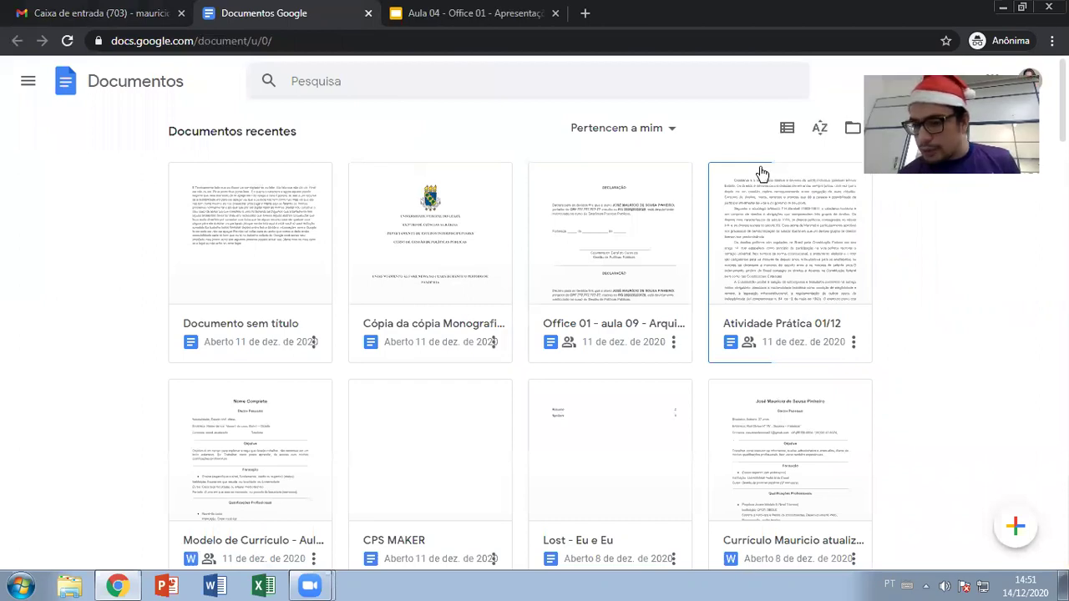
Step: Open the document Atividade Prática 01/12 and bring up its sharing settings for people and groups
{"action": "left_click", "coordinate": [792, 208]}
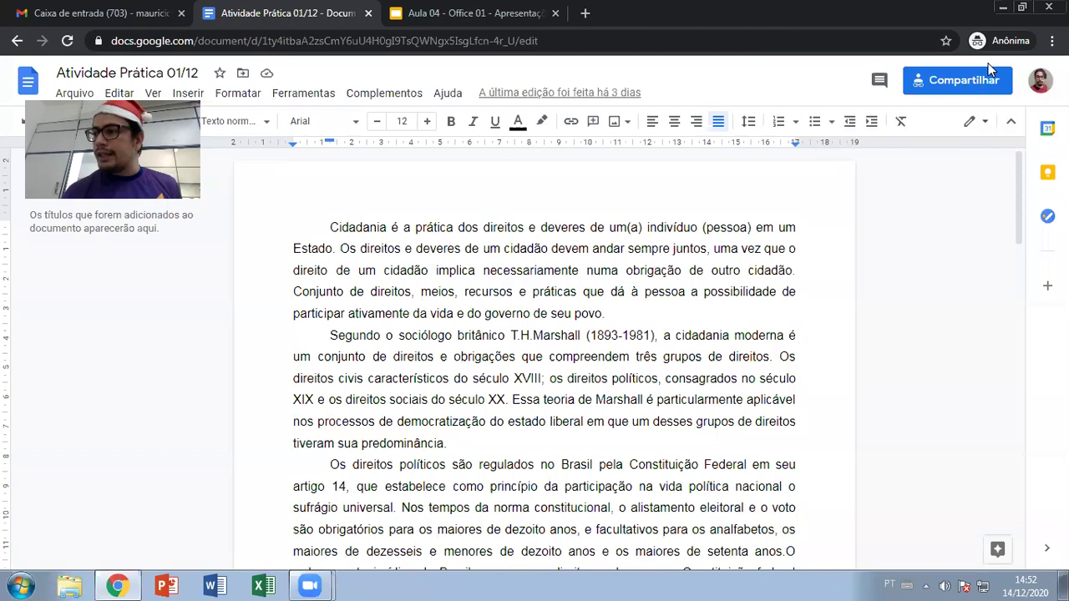
{"action": "left_click", "coordinate": [927, 83]}
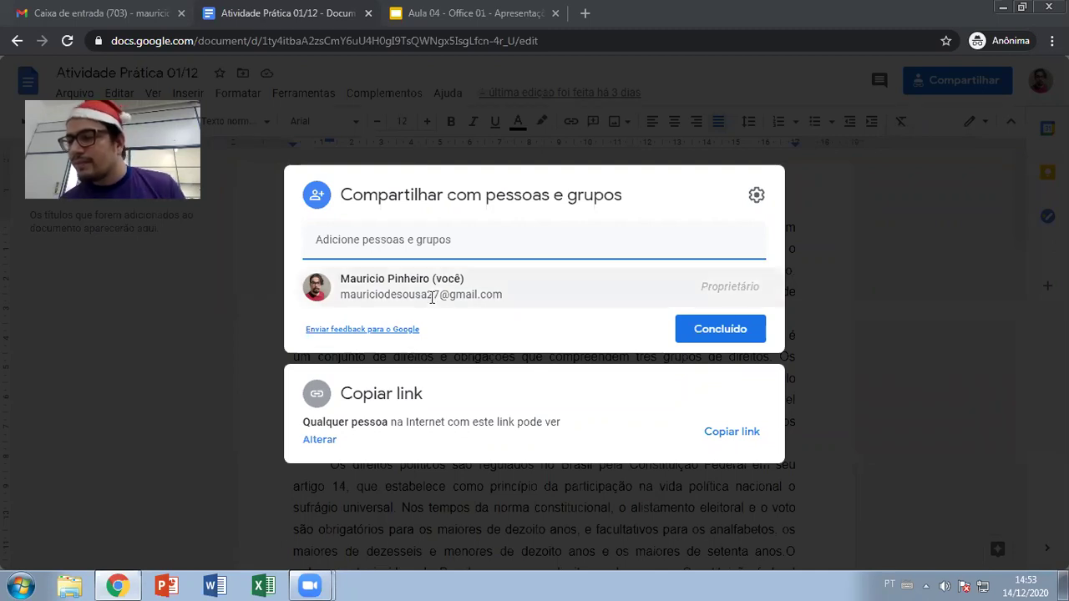
{"action": "left_click", "coordinate": [486, 241]}
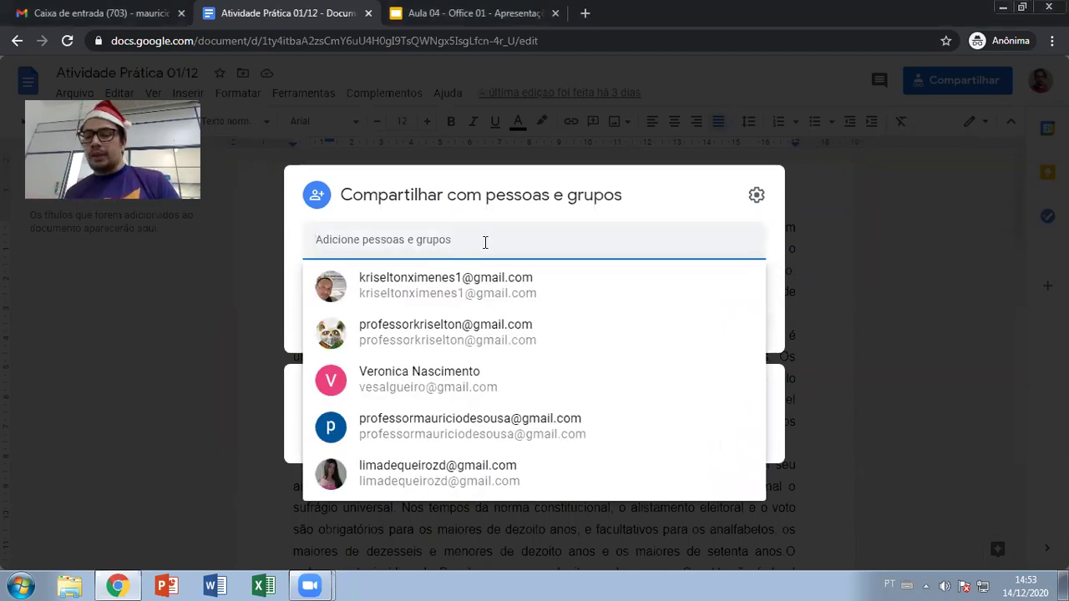
{"action": "key", "text": "Escape"}
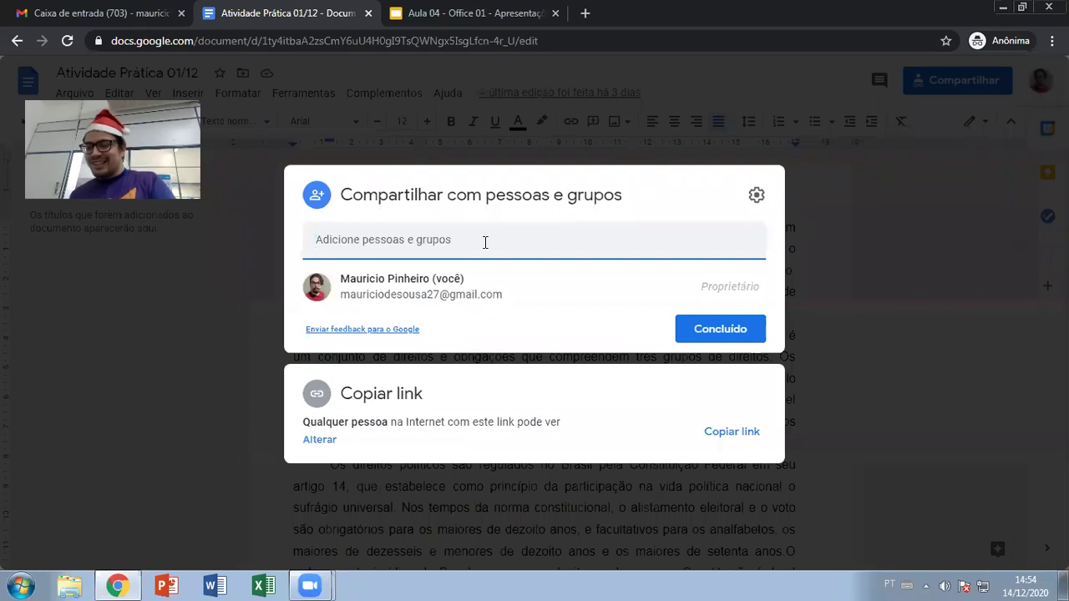
{"action": "key", "text": "ctrl+v"}
{"action": "key", "text": "ctrl+a"}
{"action": "key", "text": "BackSpace"}
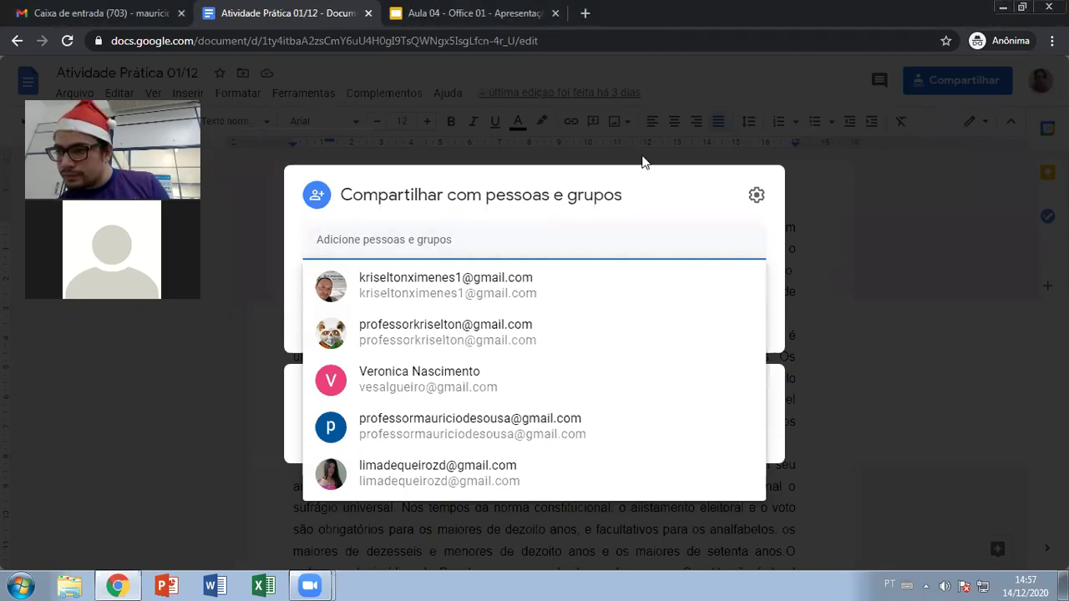
Step: Paste the student's e-mail address into the people to share with, correct its number, and add it as a recipient
{"action": "left_click", "coordinate": [401, 240]}
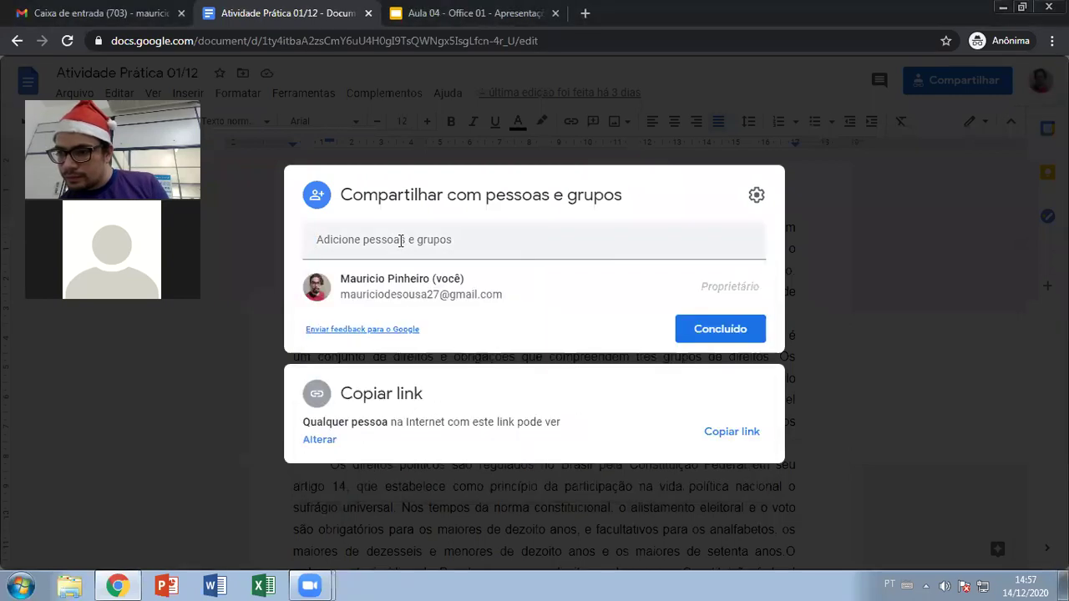
{"action": "left_click", "coordinate": [421, 240]}
{"action": "key", "text": "ctrl+v"}
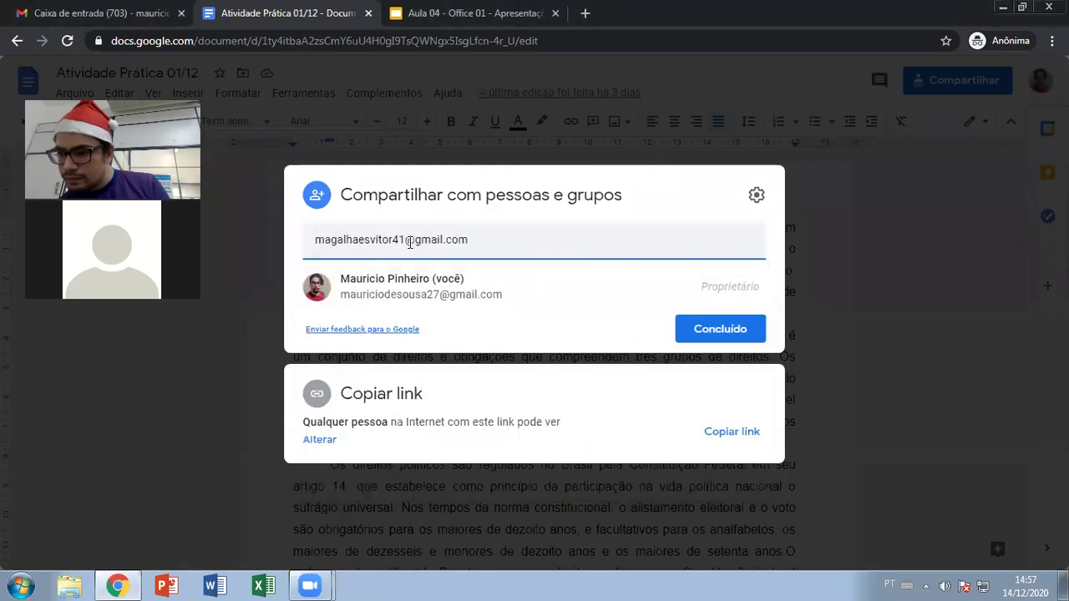
{"action": "left_click", "coordinate": [409, 239]}
{"action": "type", "text": "1"}
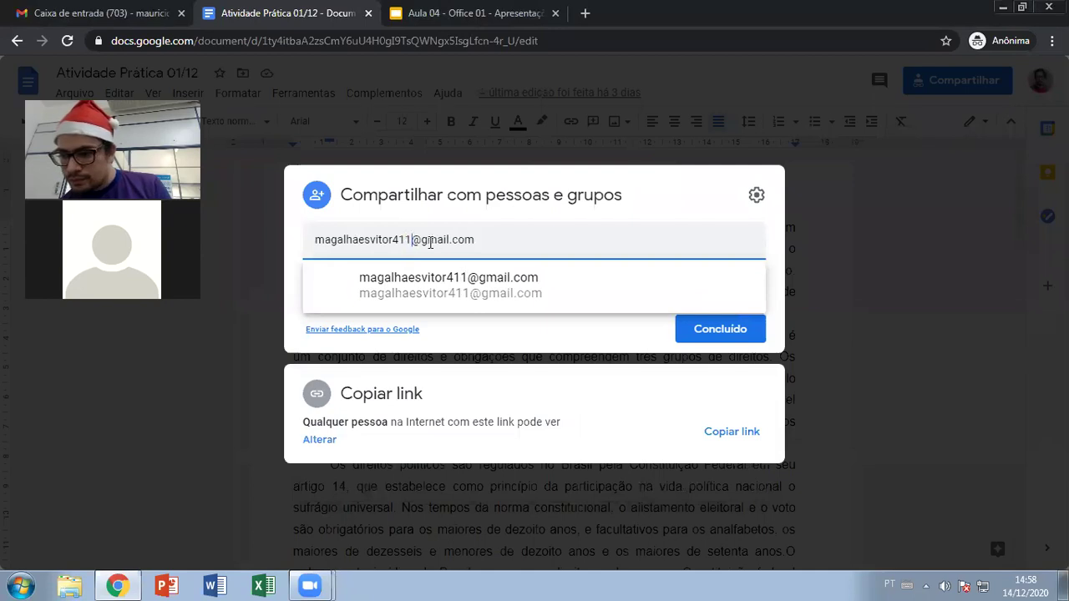
{"action": "left_click", "coordinate": [573, 279]}
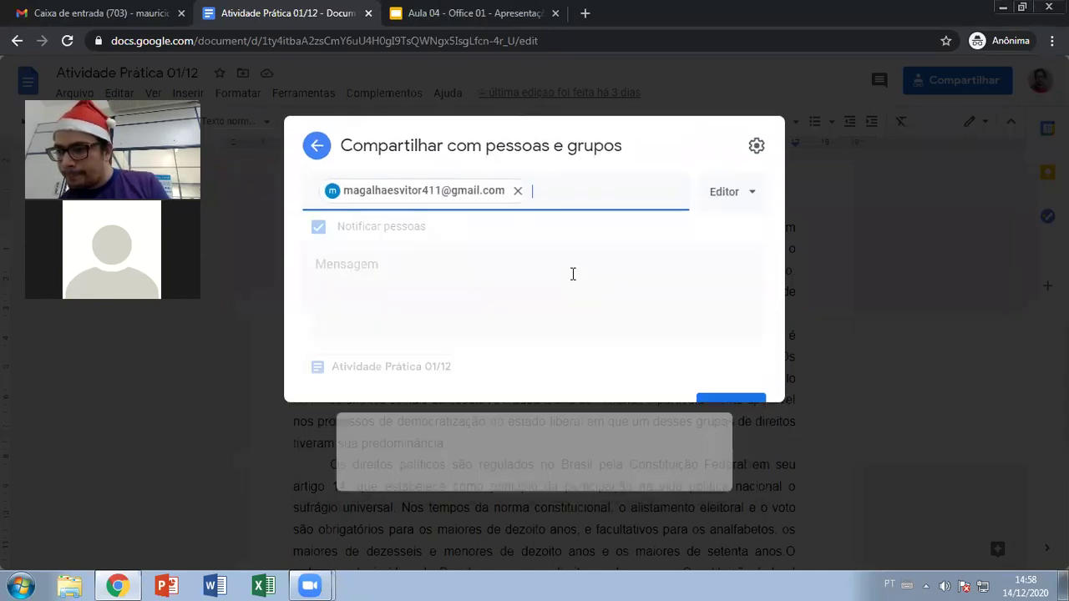
Step: Write the notification message "Atividade meu consagrado" and send the sharing invitation
{"action": "left_click", "coordinate": [347, 304]}
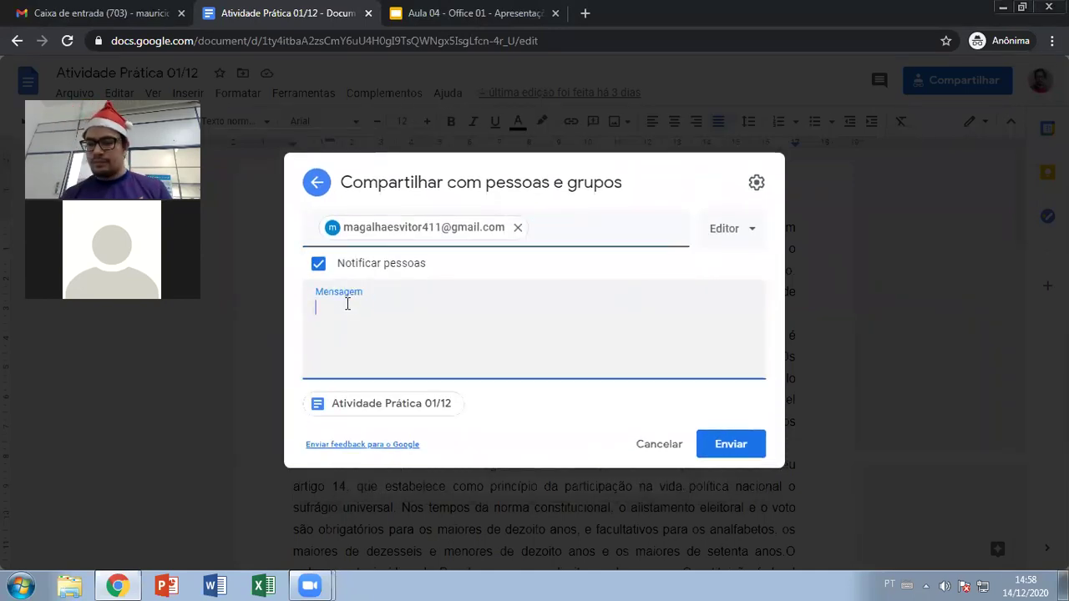
{"action": "type", "text": "a"}
{"action": "key", "text": "BackSpace"}
{"action": "type", "text": "Ati"}
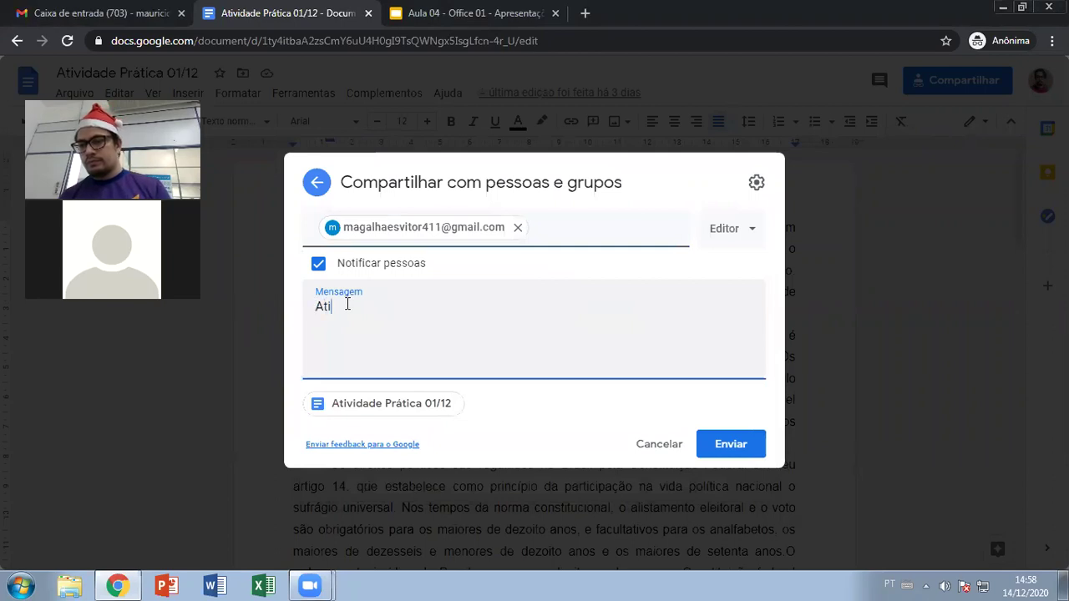
{"action": "type", "text": "vidade e"}
{"action": "key", "text": "BackSpace"}
{"action": "key", "text": "BackSpace"}
{"action": "type", "text": "meu consagrado"}
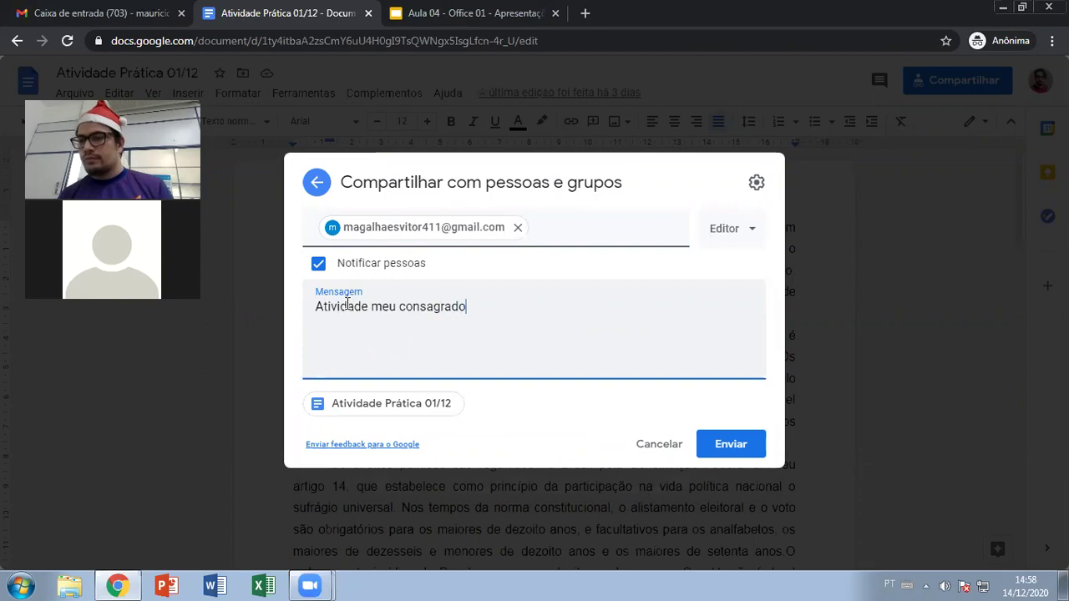
{"action": "left_click", "coordinate": [729, 450]}
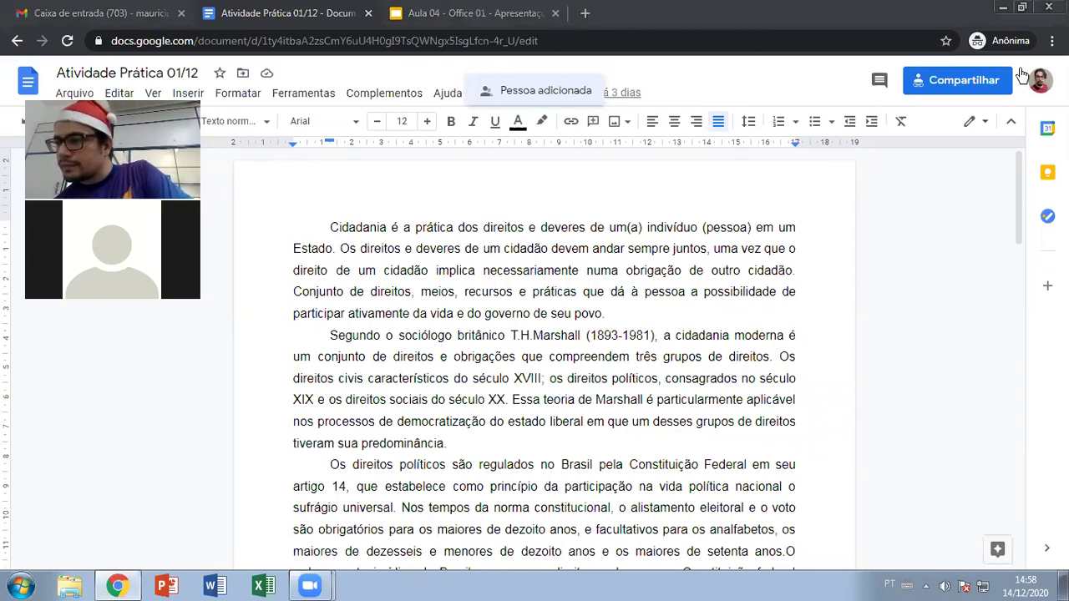
Step: View the document's chat with the collaborator and close it again
{"action": "left_click", "coordinate": [559, 210]}
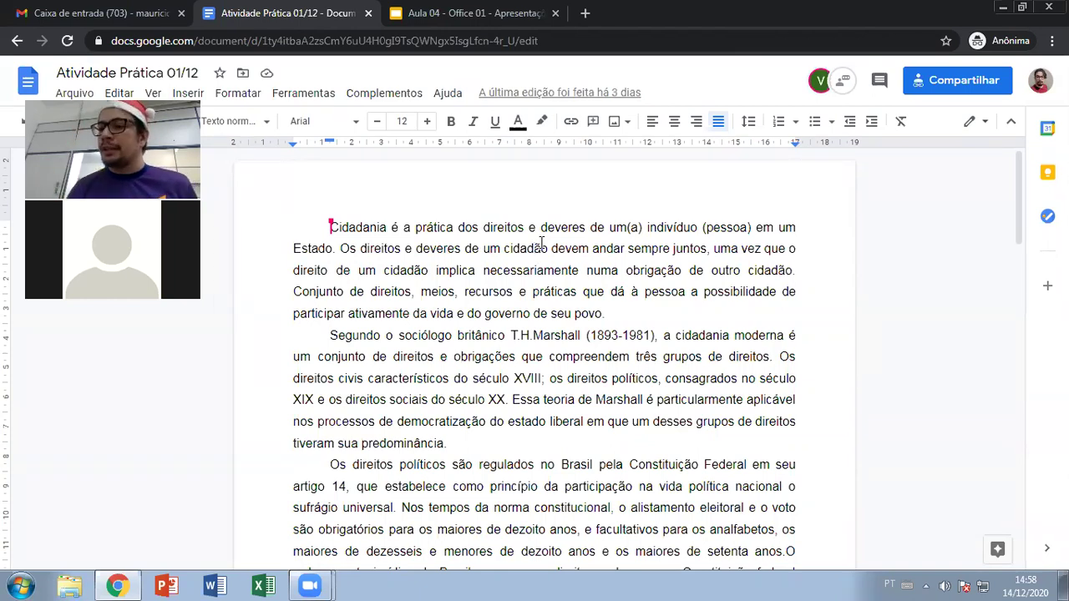
{"action": "left_click", "coordinate": [843, 81]}
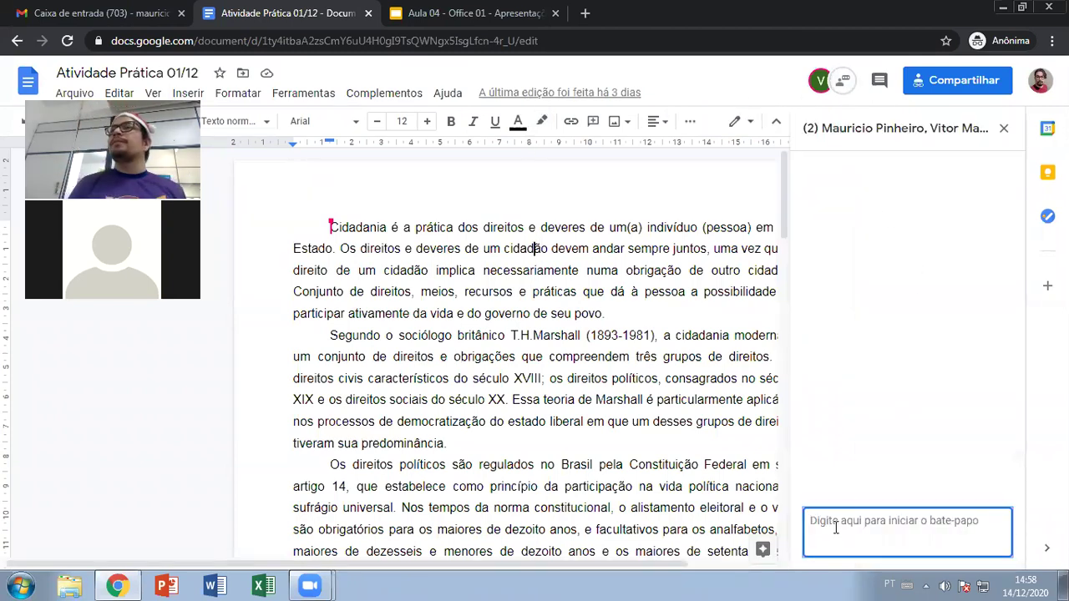
{"action": "left_click", "coordinate": [846, 83]}
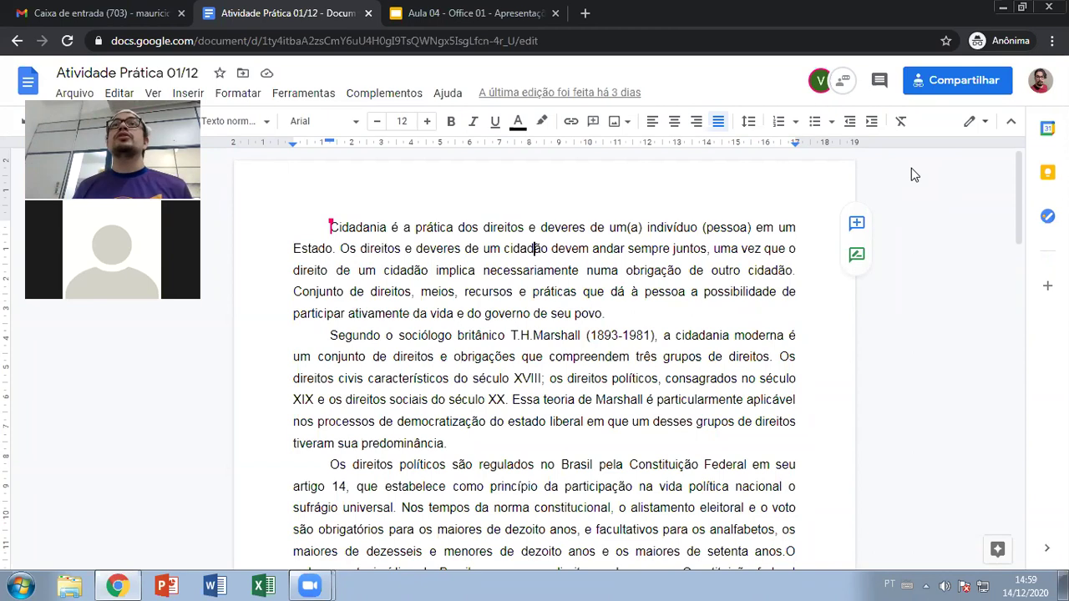
{"action": "left_click", "coordinate": [708, 248]}
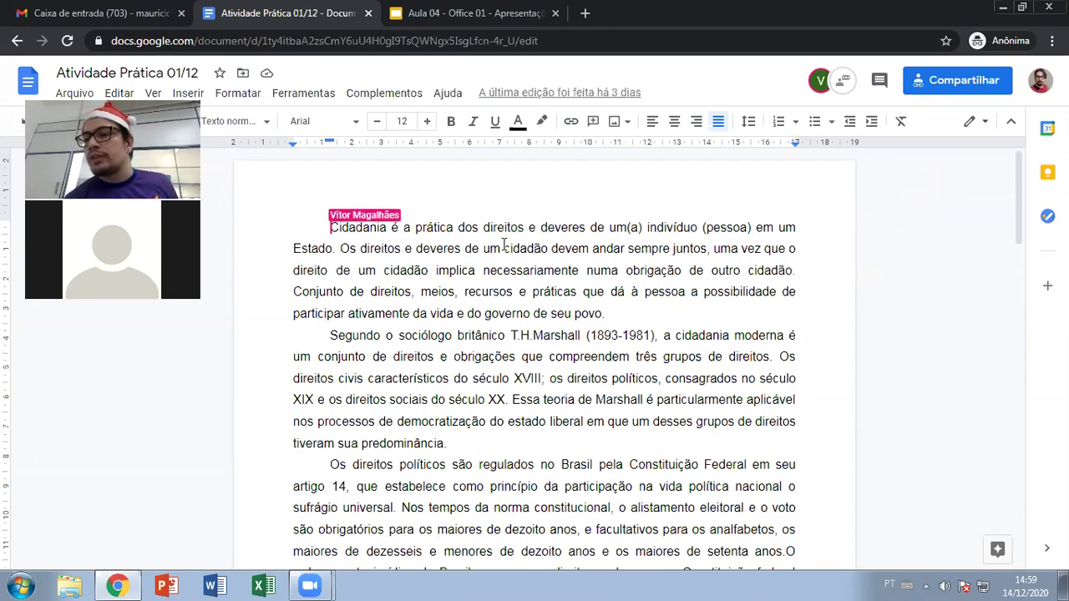
{"action": "left_click", "coordinate": [789, 229]}
{"action": "double_click", "coordinate": [788, 229]}
{"action": "left_click", "coordinate": [763, 228]}
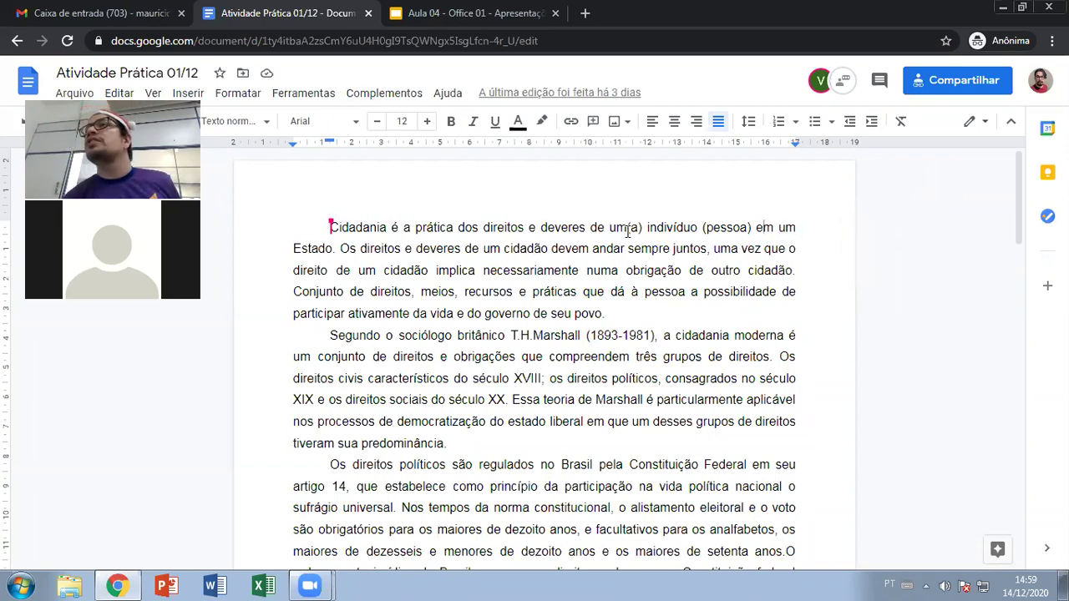
{"action": "double_click", "coordinate": [338, 228]}
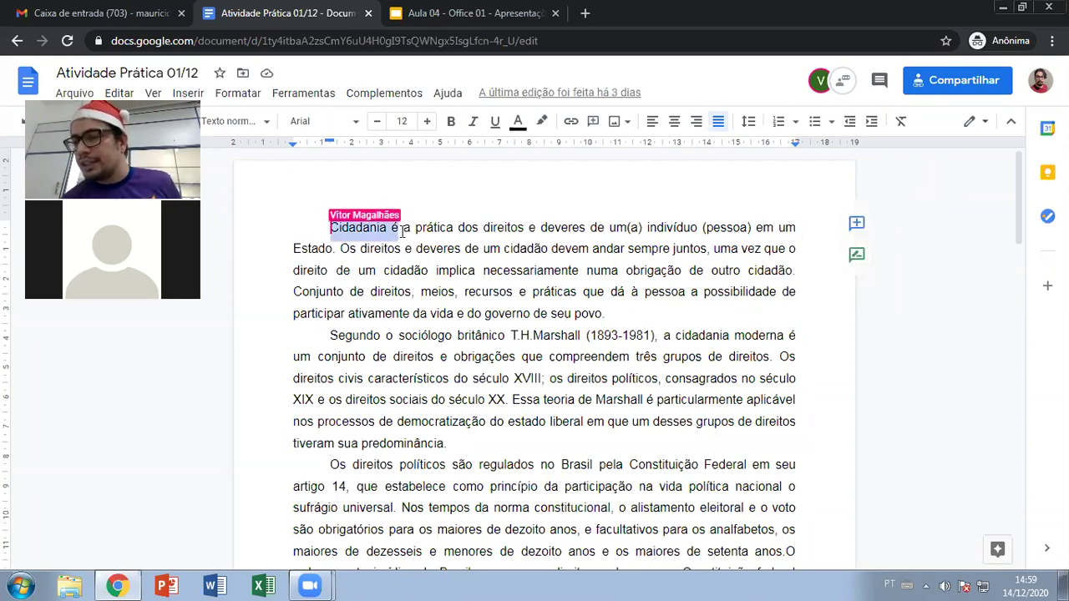
{"action": "left_click", "coordinate": [505, 227]}
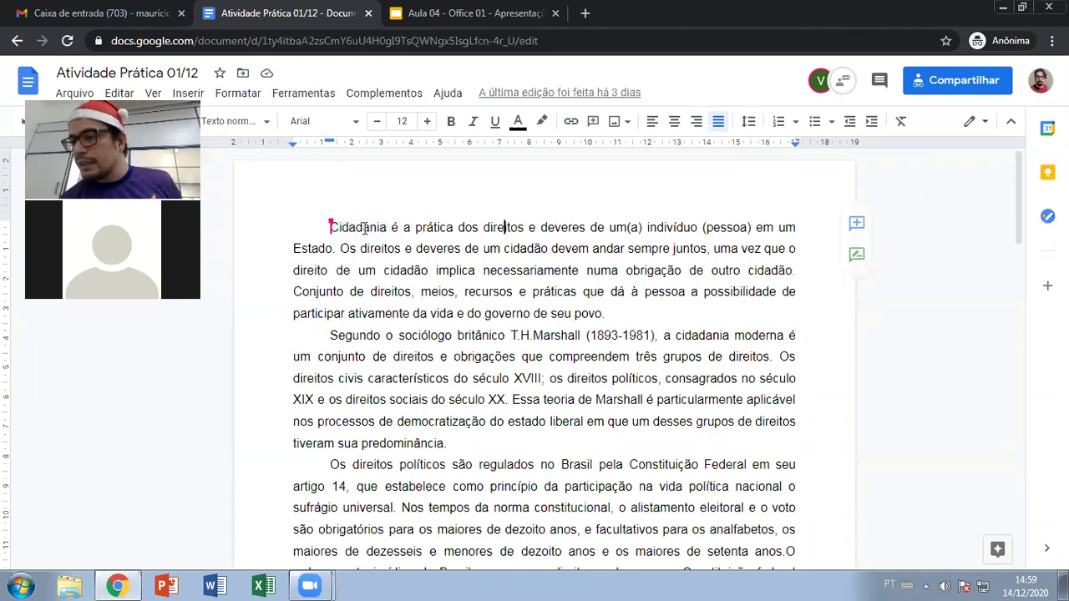
Step: Misspell the first word of the opening paragraph on purpose by replacing its initial "C" with "S", giving "Sidadania"
{"action": "left_click", "coordinate": [339, 228]}
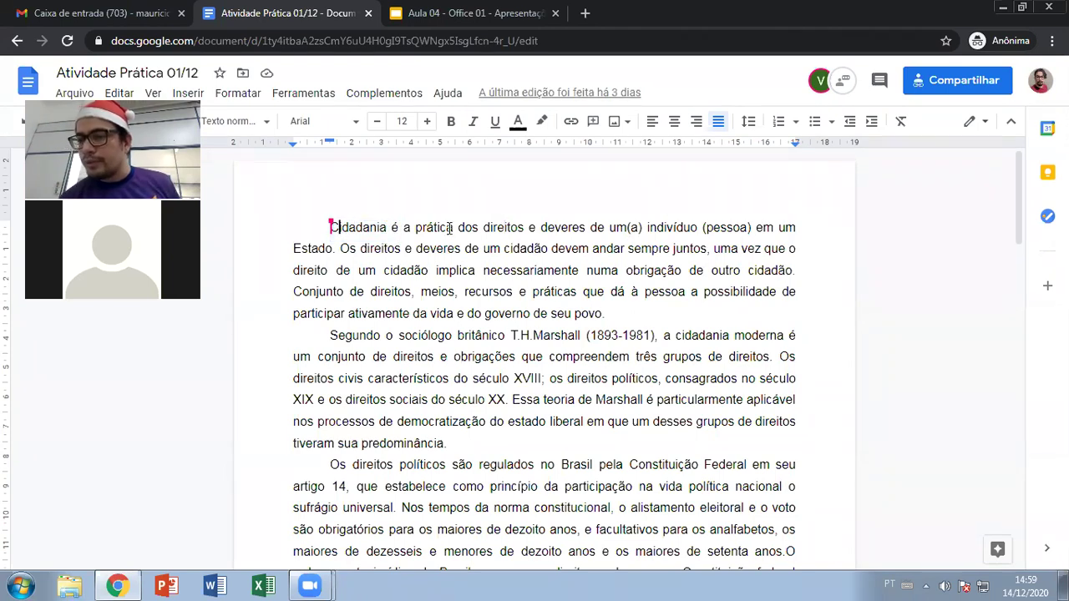
{"action": "key", "text": "BackSpace"}
{"action": "type", "text": "S"}
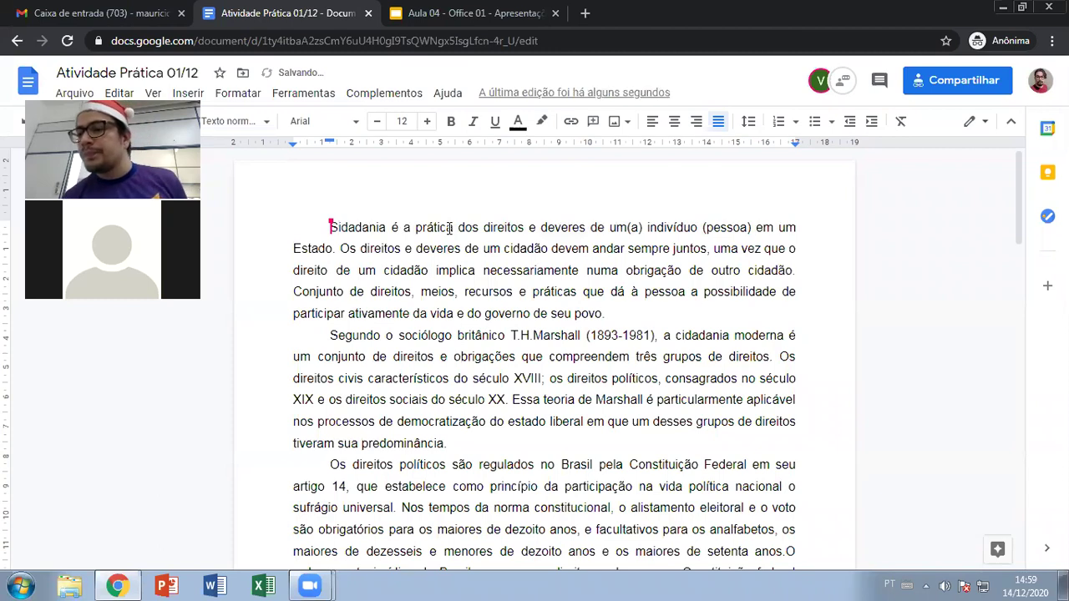
Step: Add the comment "Está escrito com S, é com C" to the word "Sidadania" in the first paragraph
{"action": "double_click", "coordinate": [357, 227]}
{"action": "left_click", "coordinate": [857, 224]}
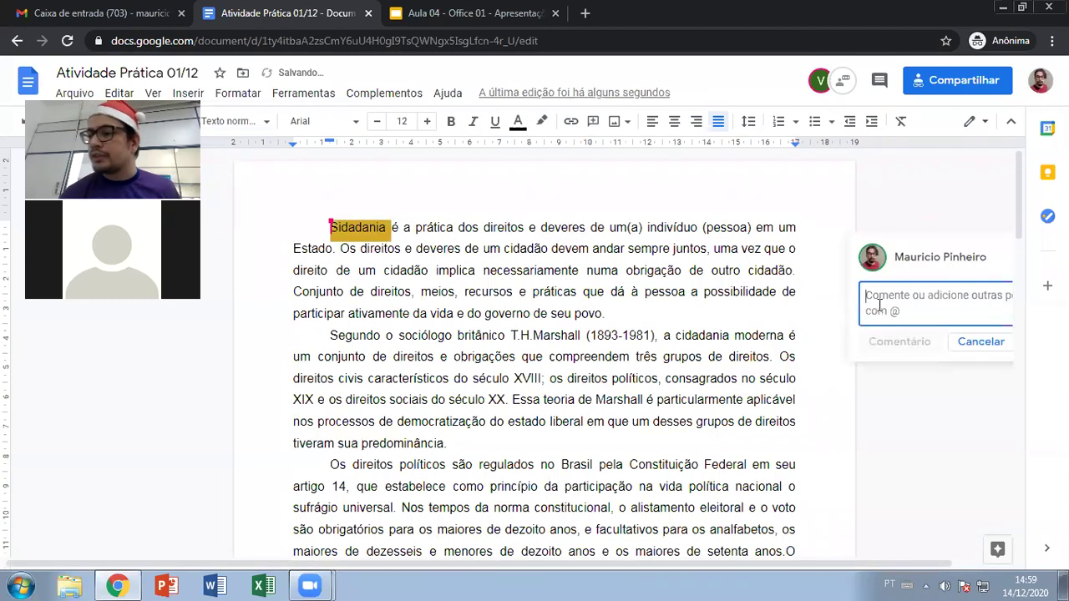
{"action": "type", "text": "Es"}
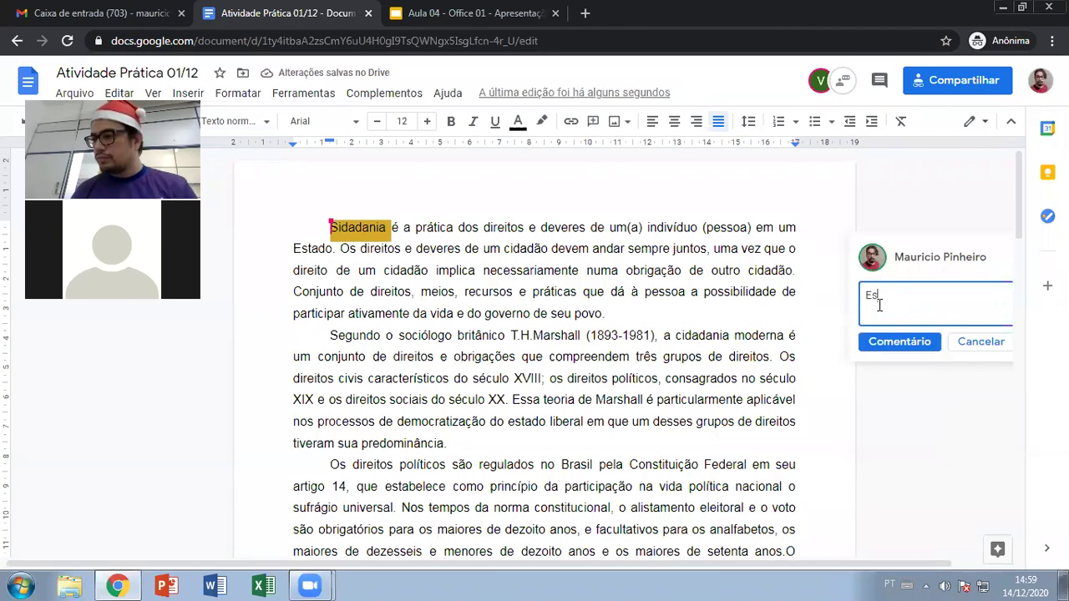
{"action": "type", "text": "tá escri"}
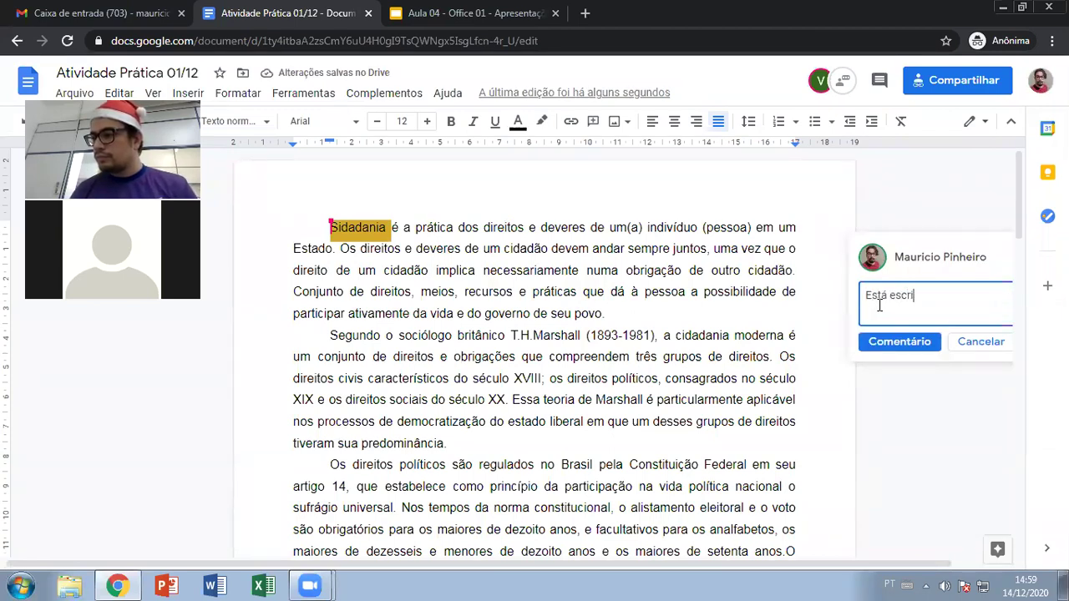
{"action": "type", "text": "to com S, e"}
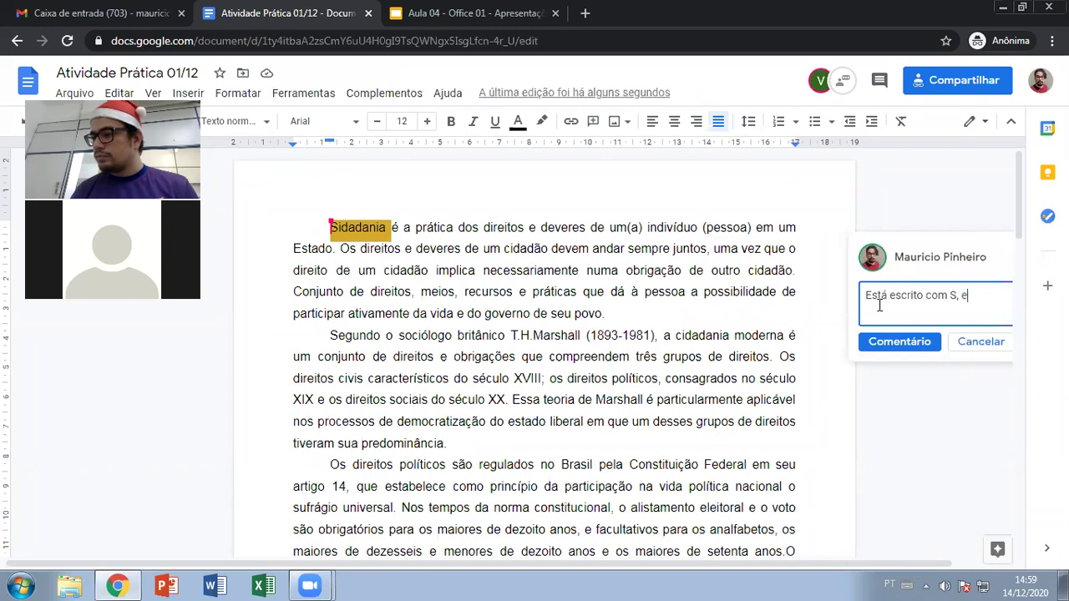
{"action": "key", "text": "BackSpace"}
{"action": "type", "text": "é "}
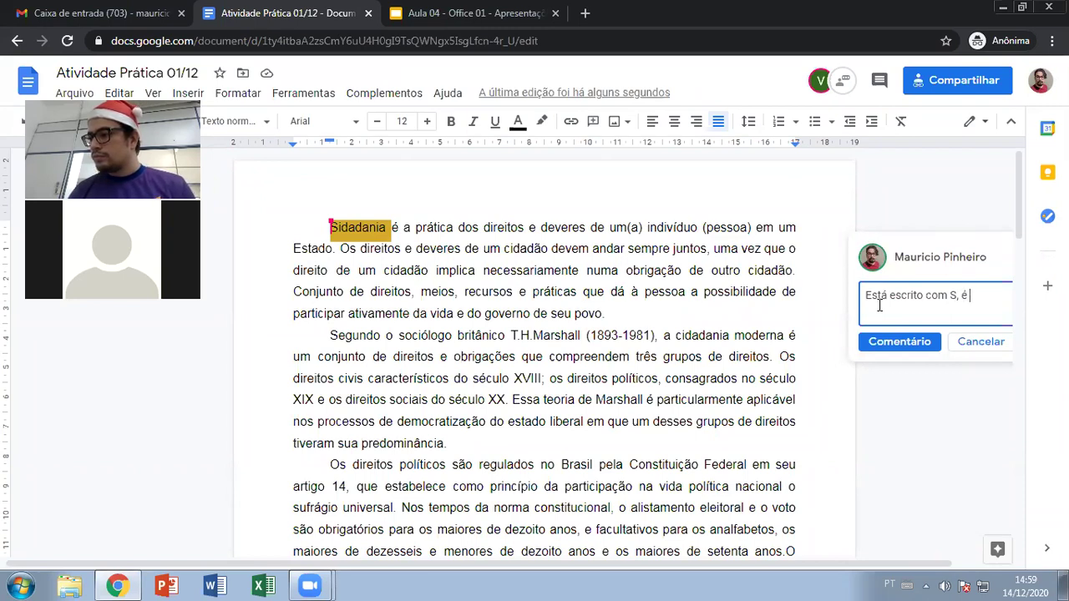
{"action": "type", "text": "com C"}
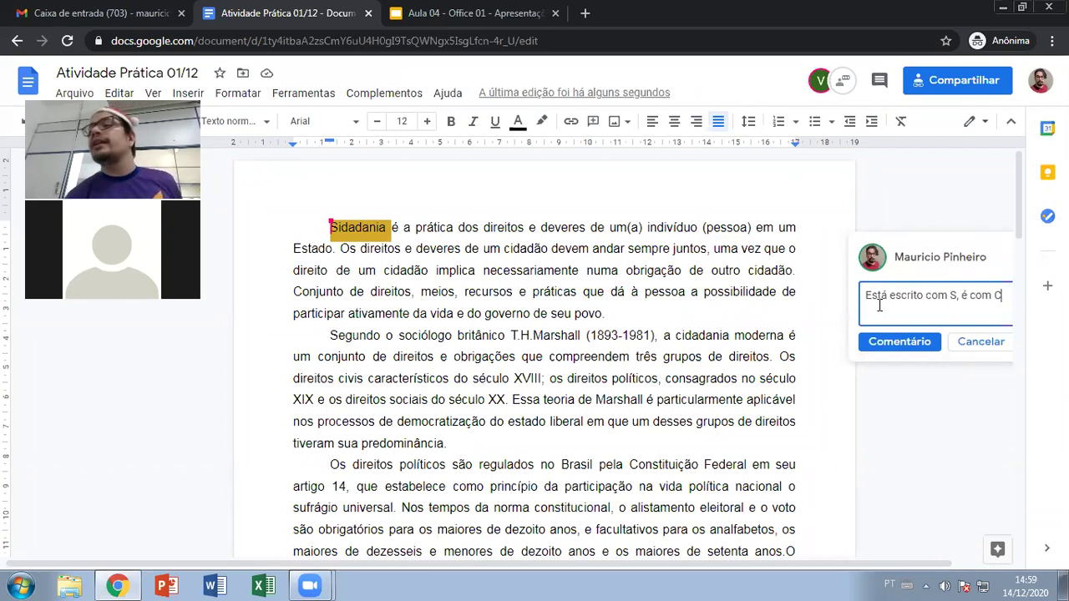
{"action": "left_click", "coordinate": [873, 342]}
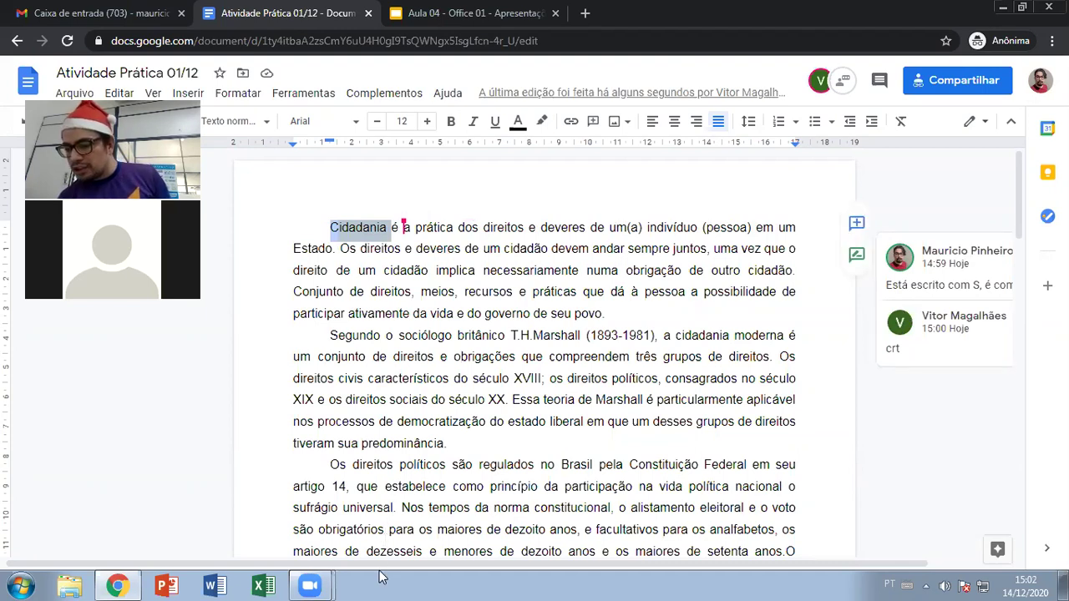
Step: Mark the comment thread about the word's spelling as resolved
{"action": "left_click_drag", "start_coordinate": [380, 565], "coordinate": [503, 529]}
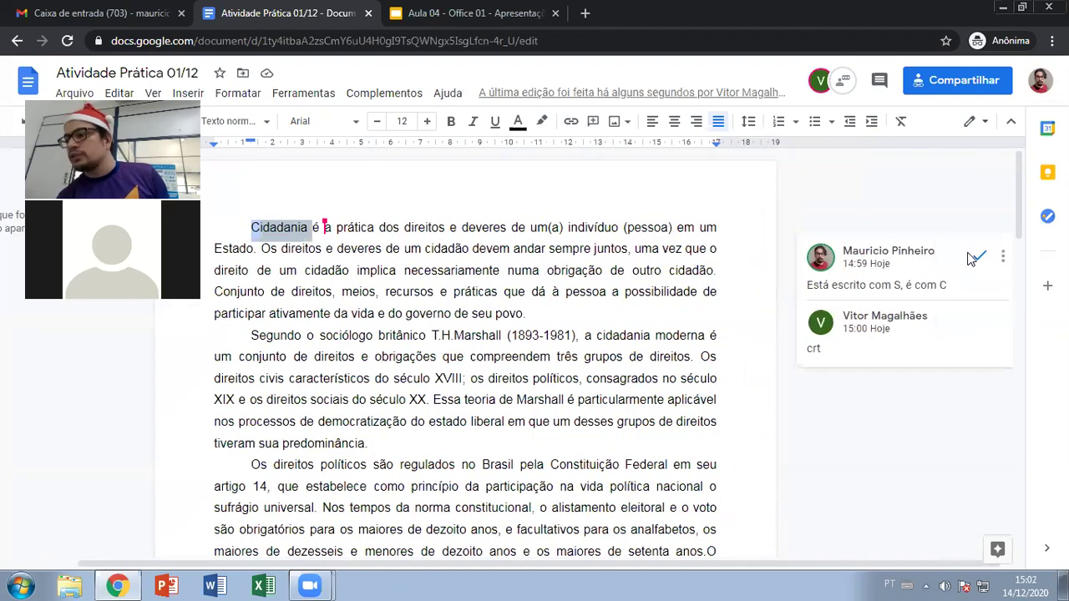
{"action": "left_click", "coordinate": [975, 259]}
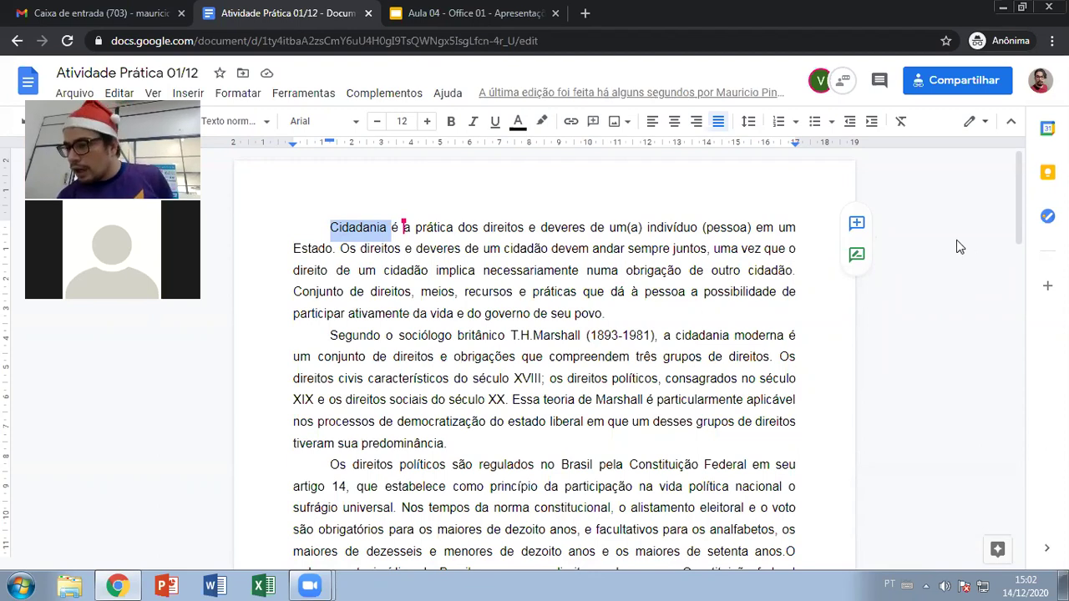
{"action": "left_click", "coordinate": [352, 231]}
{"action": "left_click_drag", "start_coordinate": [331, 227], "coordinate": [605, 314]}
{"action": "left_click", "coordinate": [605, 314]}
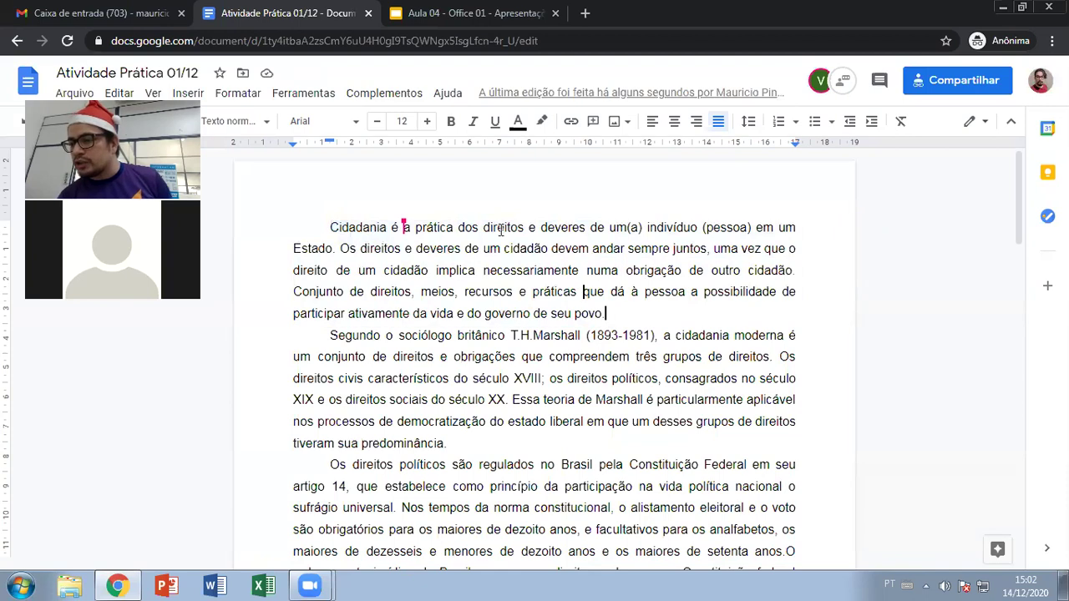
{"action": "left_click", "coordinate": [331, 228], "text": "shift"}
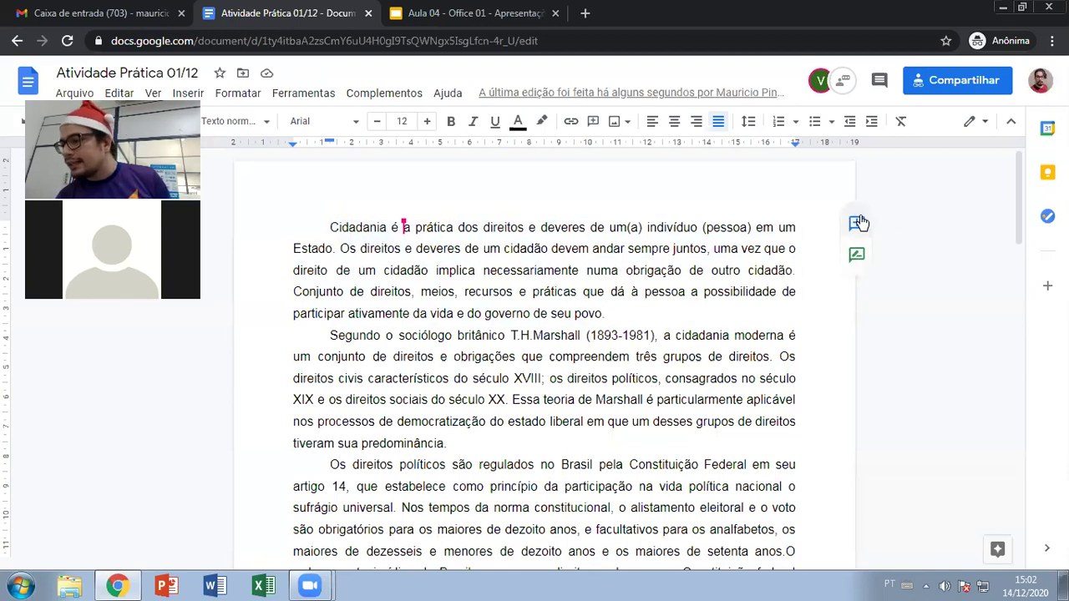
{"action": "left_click", "coordinate": [857, 223]}
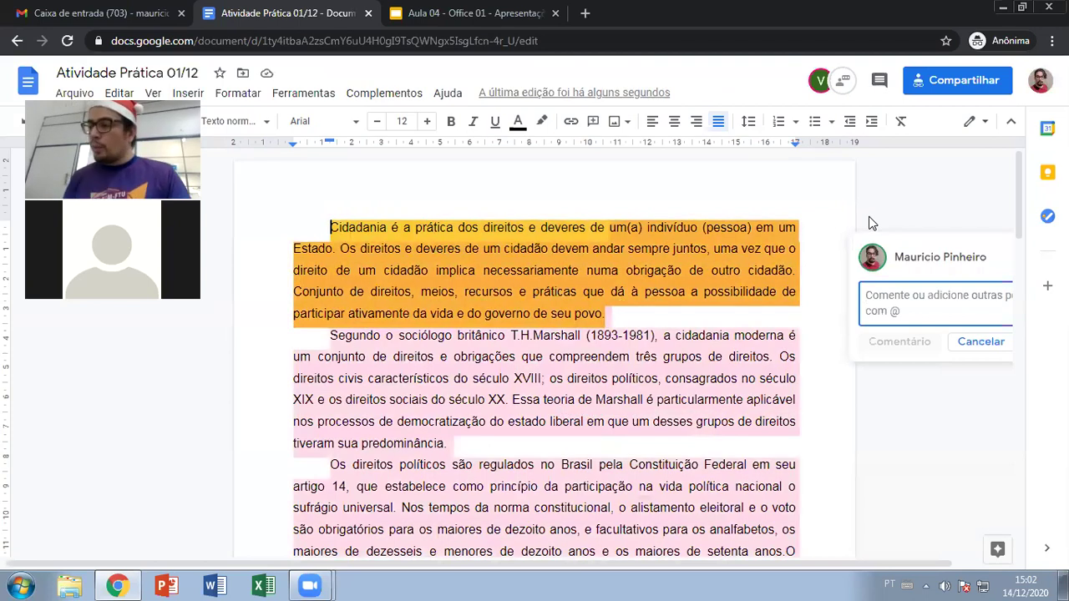
{"action": "left_click", "coordinate": [869, 270]}
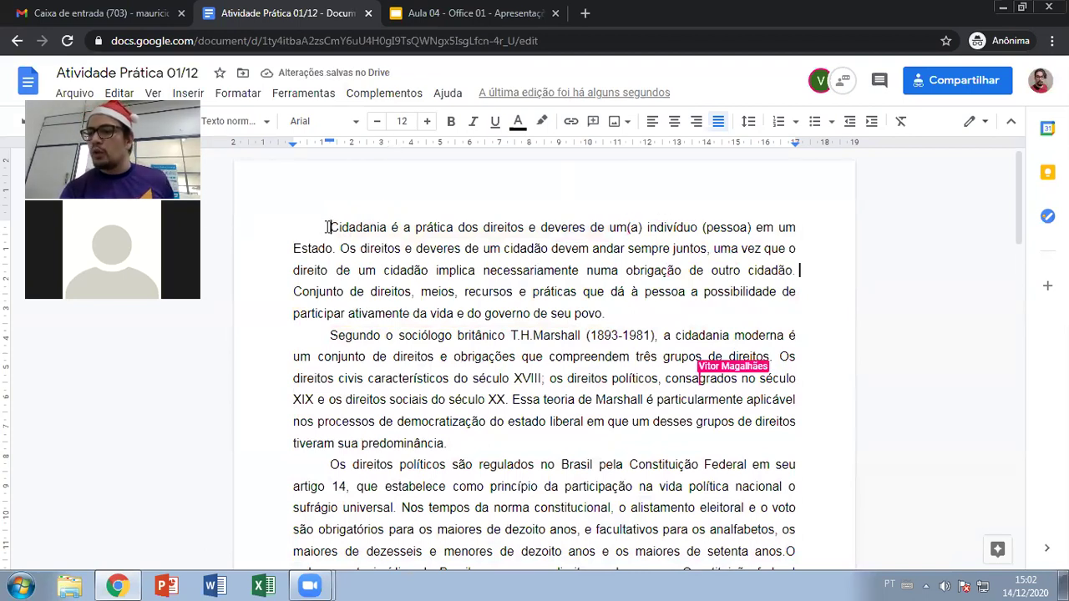
Step: Switch to the Aula 04 - Office 01 slides and present the Docs sharing slide and the editing permissions slide, ending the slideshow there
{"action": "left_click", "coordinate": [429, 13]}
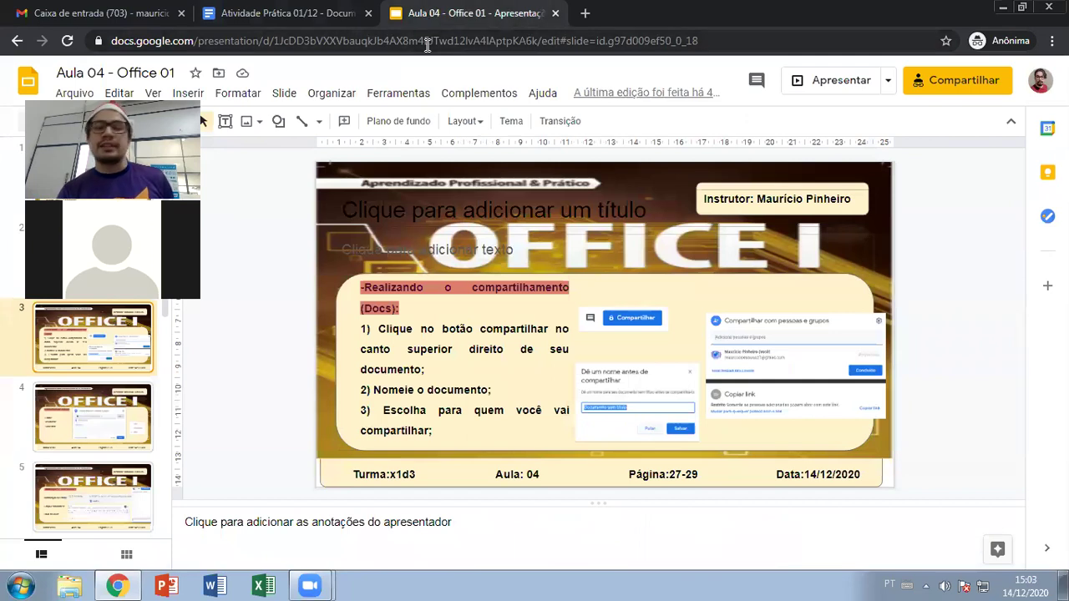
{"action": "left_click", "coordinate": [814, 81]}
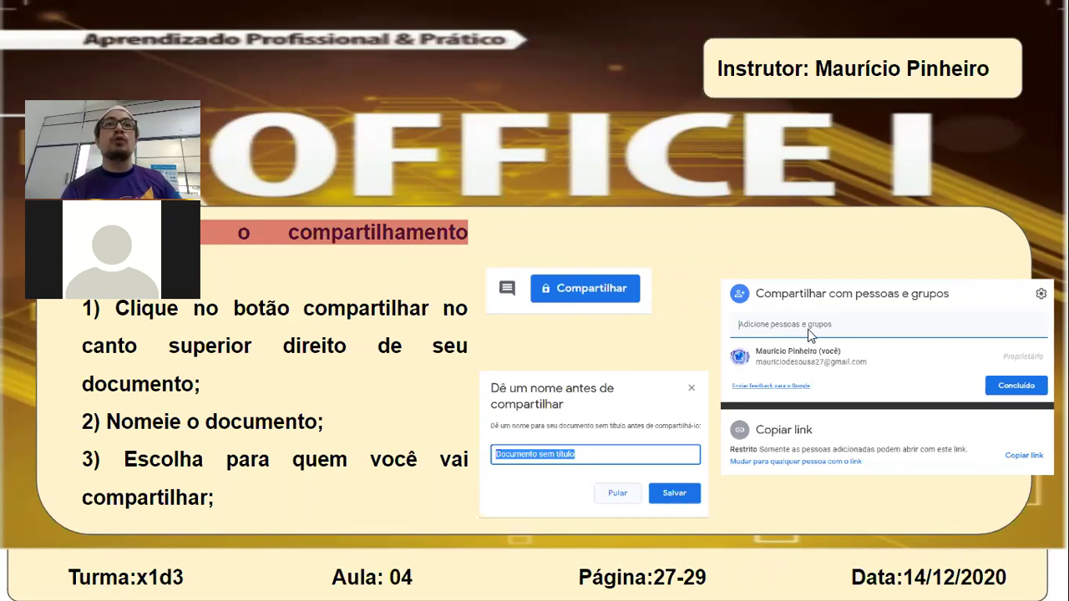
{"action": "key", "text": "Right"}
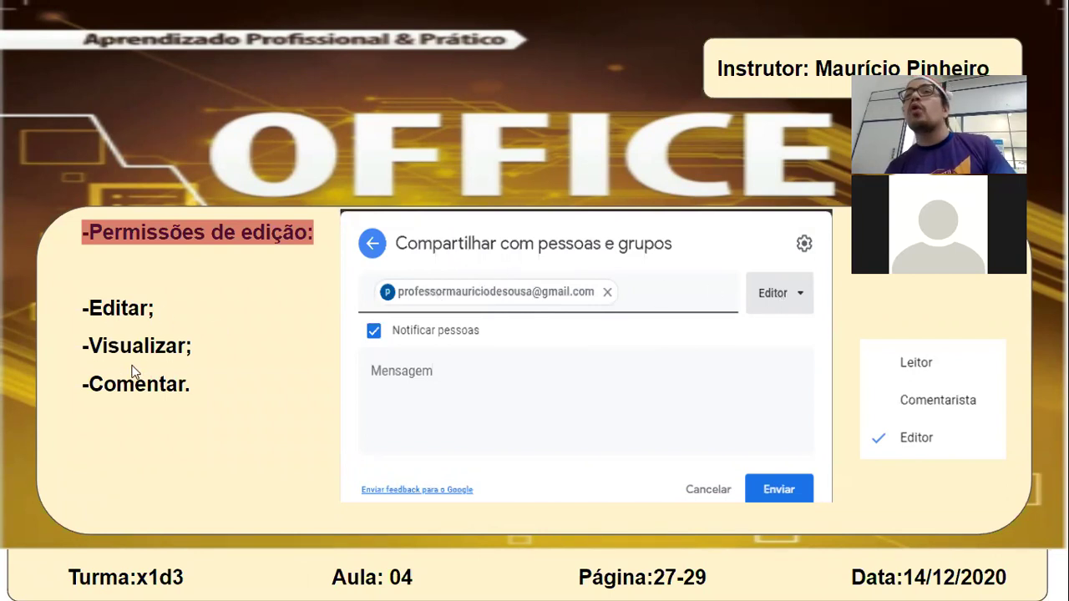
{"action": "key", "text": "Escape"}
Step: Return to the Atividade Prática 01/12 document and save the collaborator's sharing permission as Leitor
{"action": "key", "text": "ctrl+shift+Tab"}
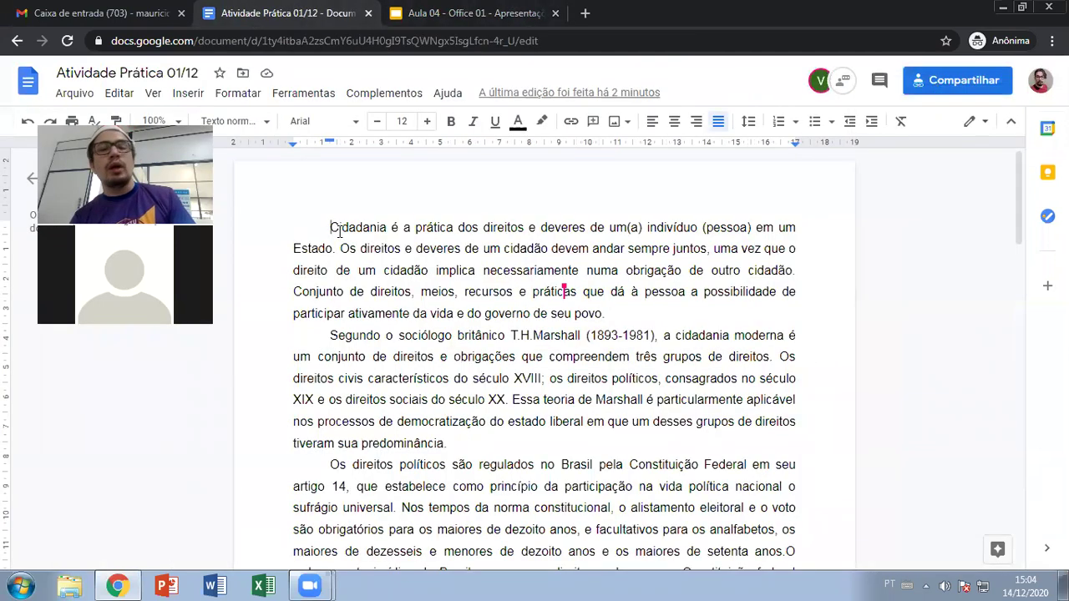
{"action": "left_click", "coordinate": [919, 82]}
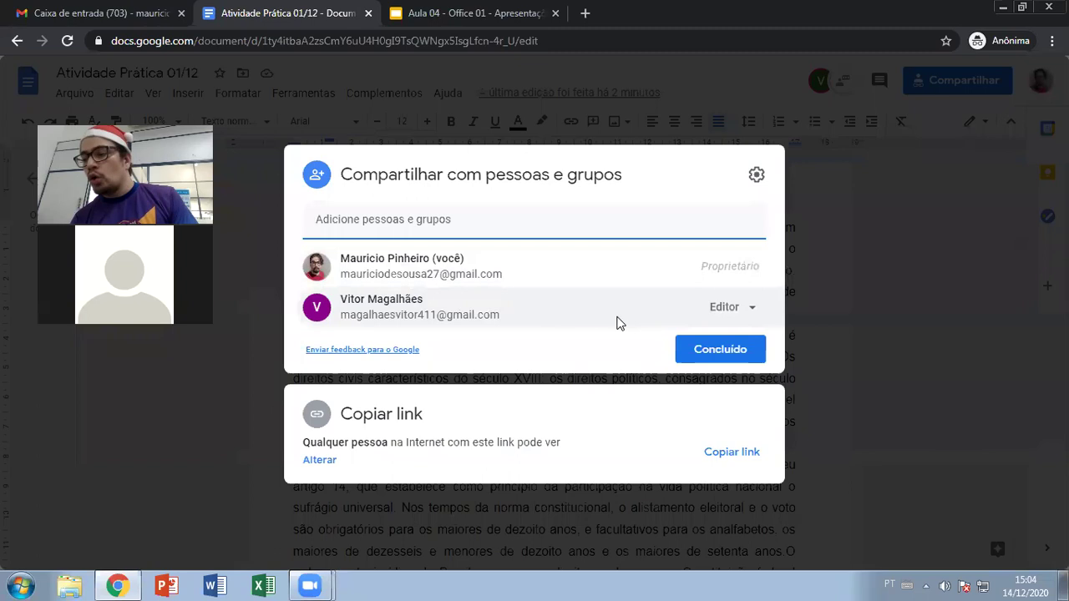
{"action": "left_click", "coordinate": [731, 314]}
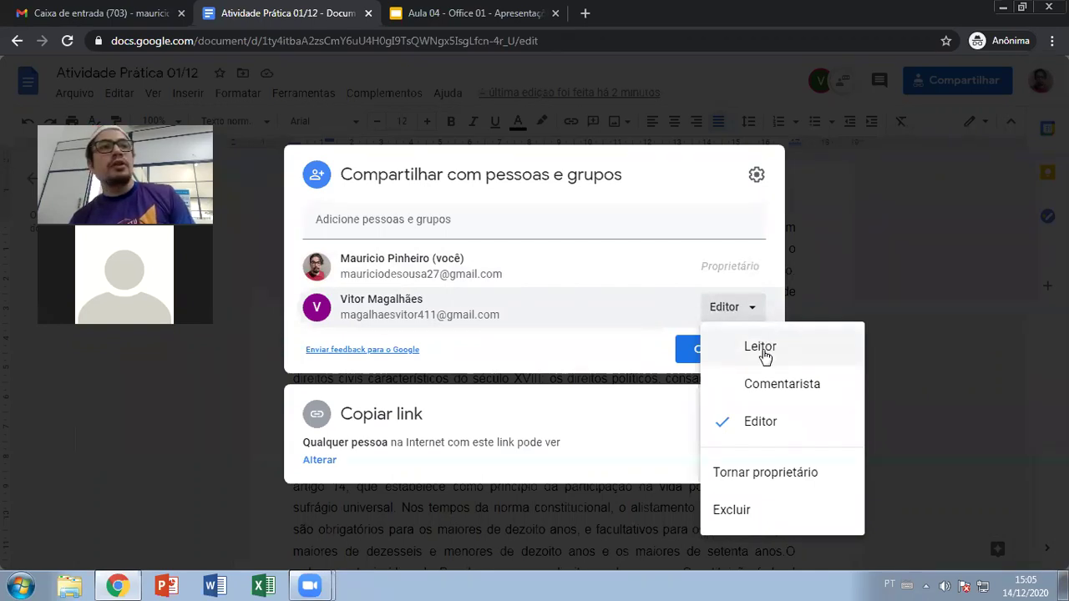
{"action": "left_click", "coordinate": [762, 356]}
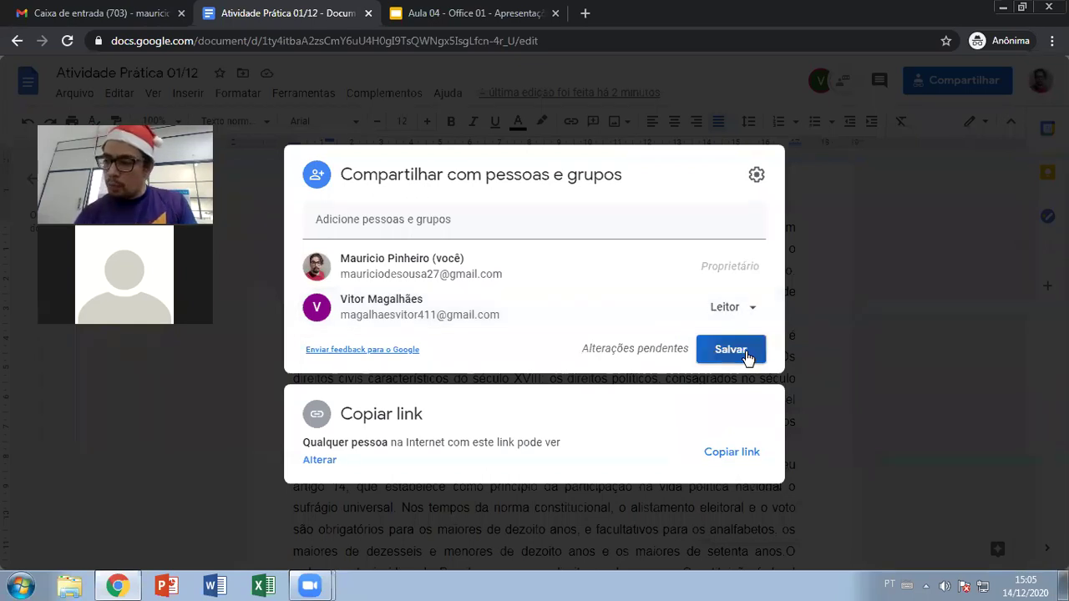
{"action": "left_click", "coordinate": [746, 353]}
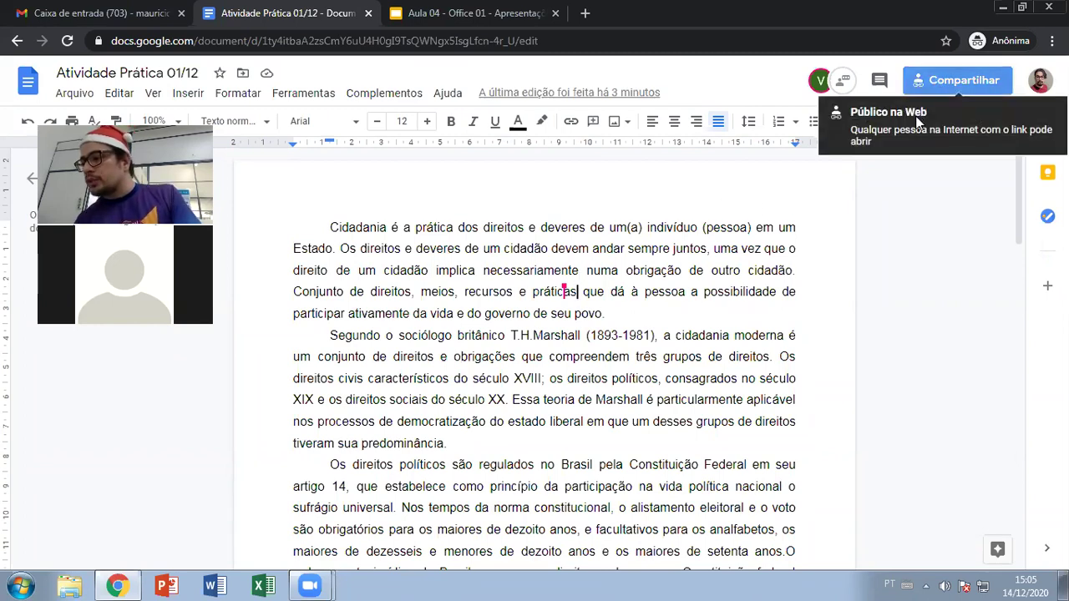
Step: Reopen the document's sharing settings and save the collaborator's permission as Comentarista
{"action": "left_click", "coordinate": [923, 97]}
{"action": "left_click", "coordinate": [745, 307]}
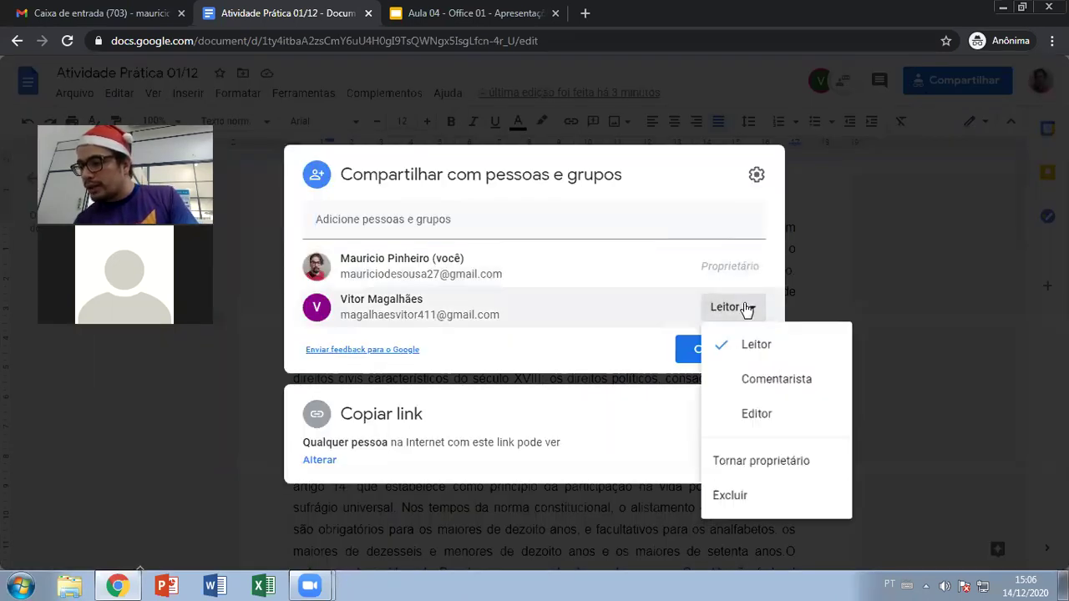
{"action": "left_click", "coordinate": [756, 382]}
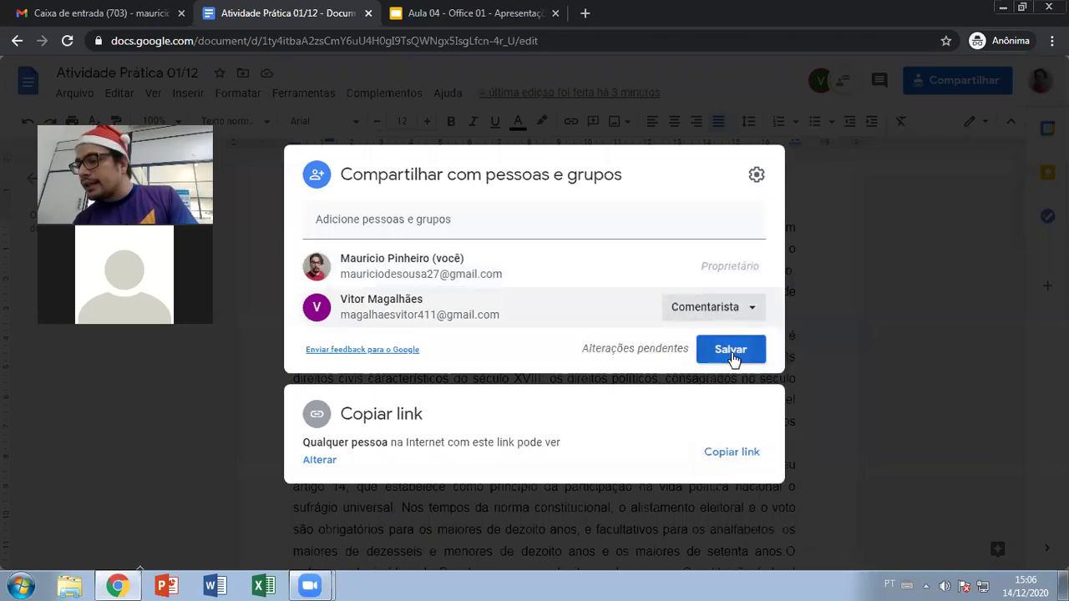
{"action": "left_click", "coordinate": [733, 352]}
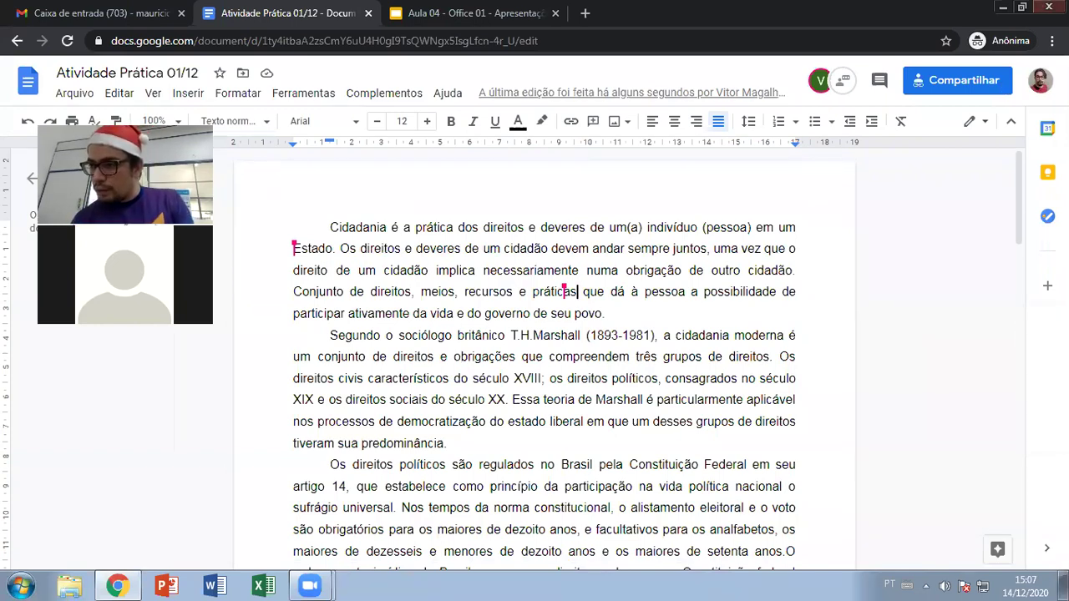
Step: Present the Aula 04 slides from the editing permissions slide, advance to the Docs chat slide, and exit the slideshow
{"action": "key", "text": "ctrl+Tab"}
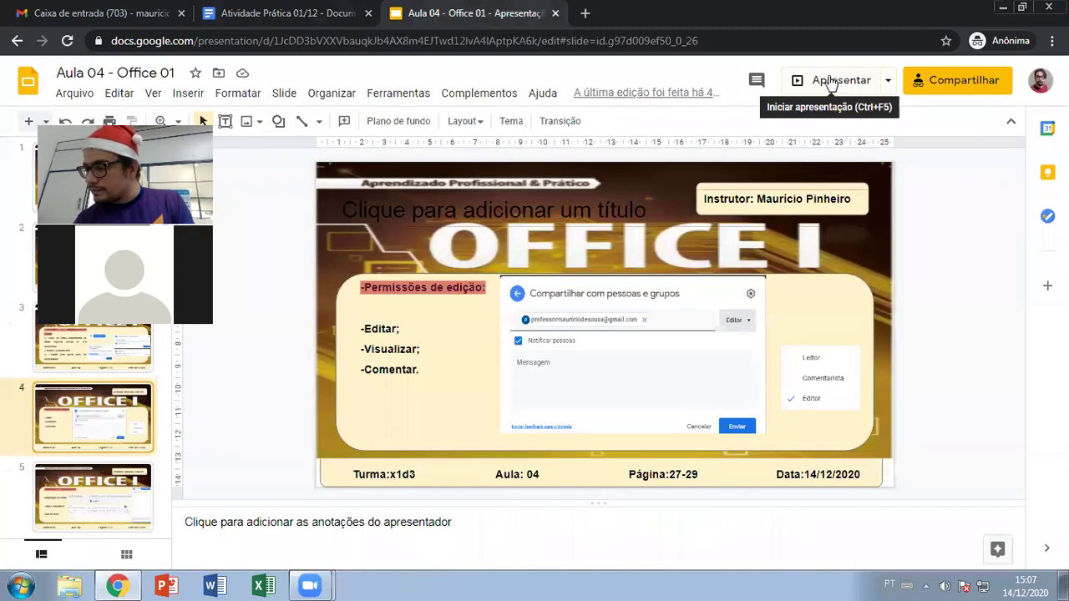
{"action": "left_click", "coordinate": [815, 81]}
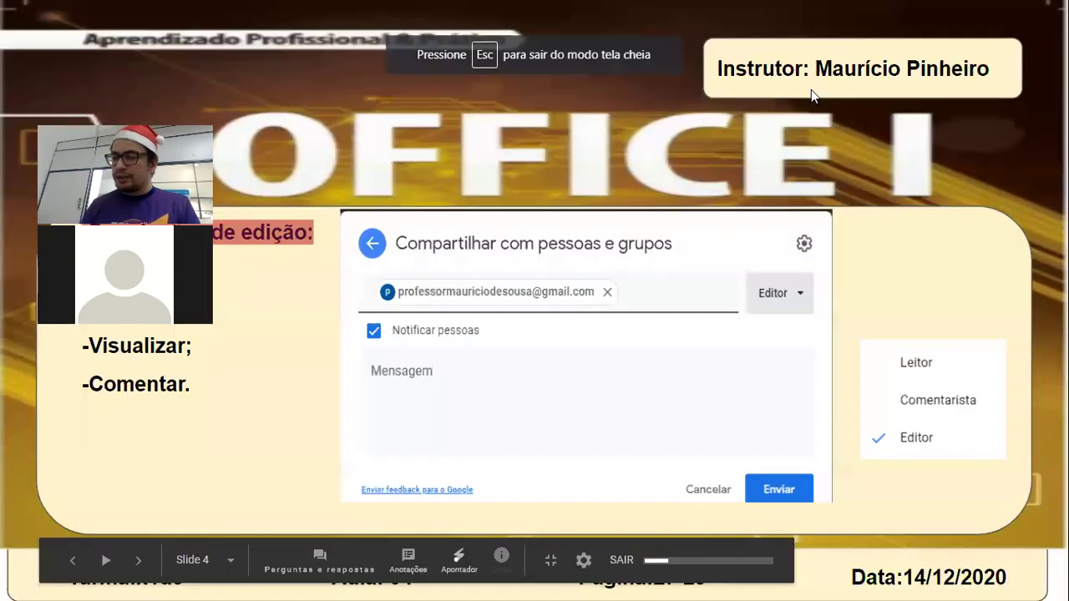
{"action": "key", "text": "Right"}
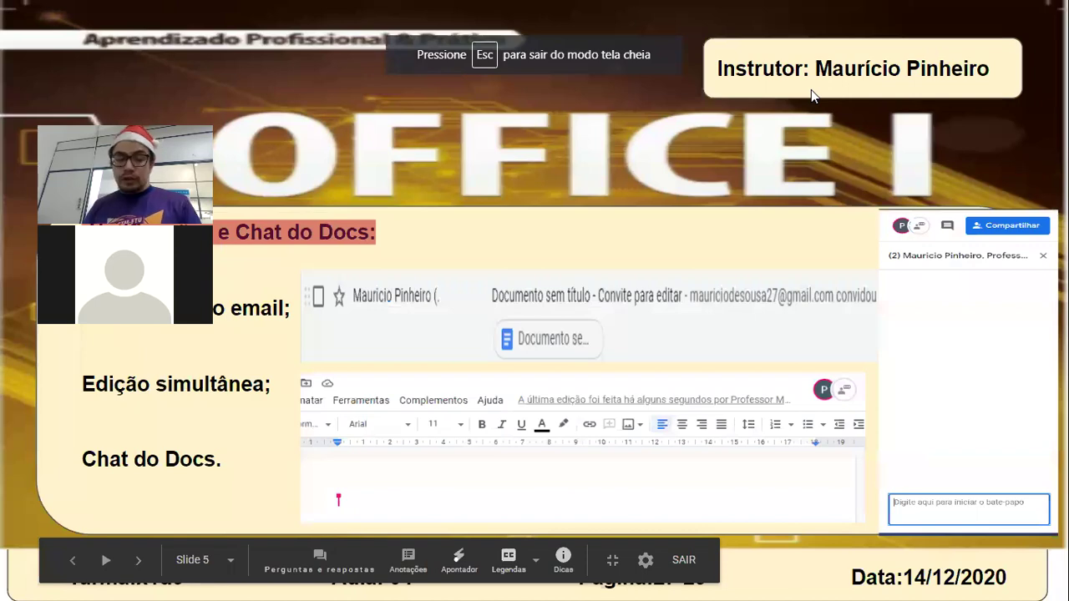
{"action": "key", "text": "Escape"}
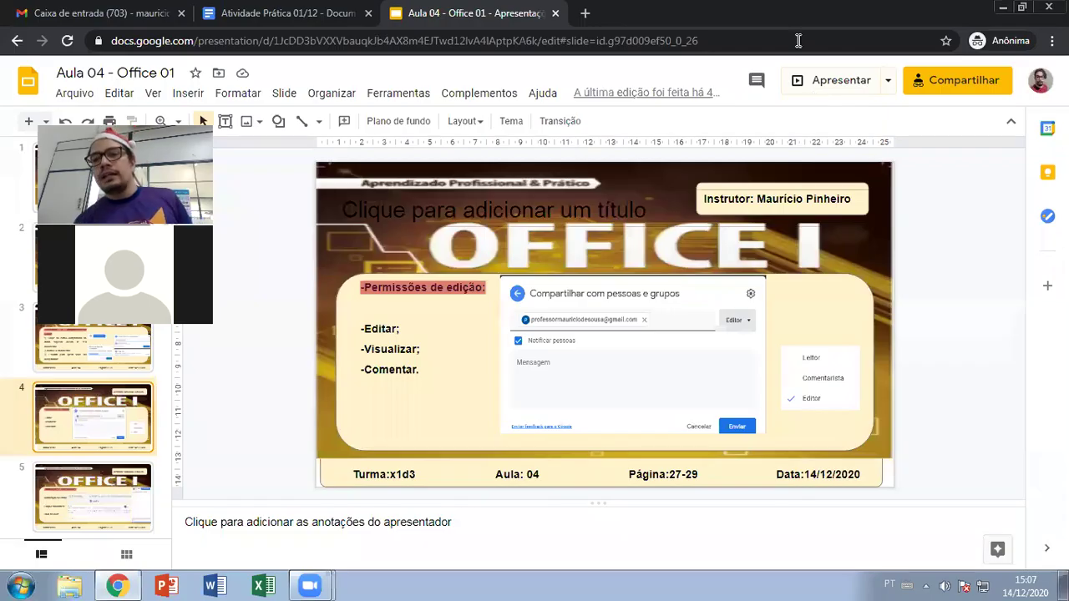
Step: Go back to the shared document, view the permission options available for the collaborator, and close the sharing settings without changes
{"action": "left_click", "coordinate": [266, 10]}
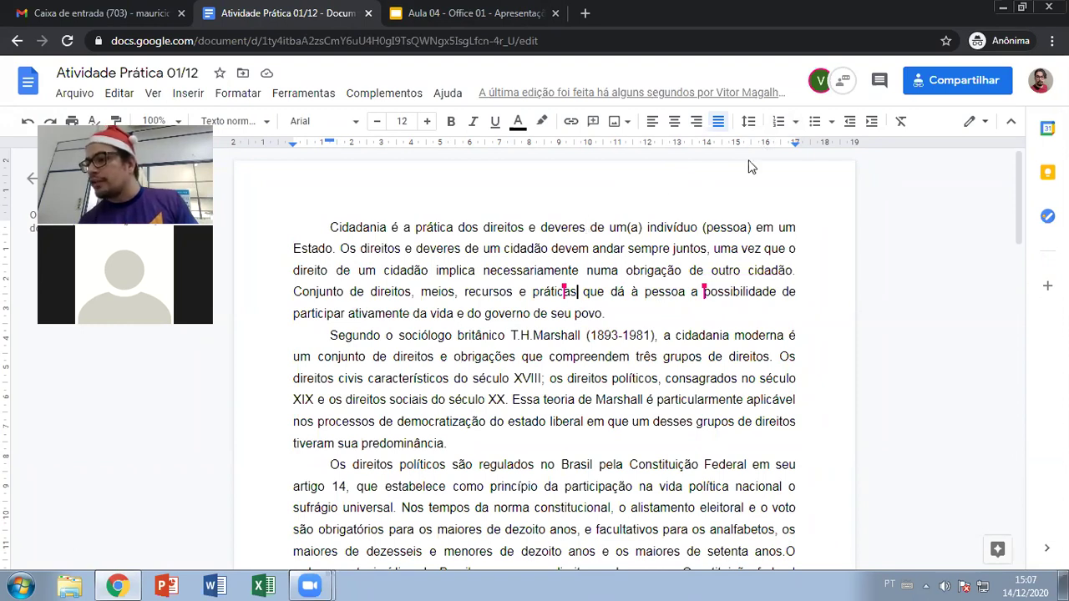
{"action": "left_click", "coordinate": [919, 81]}
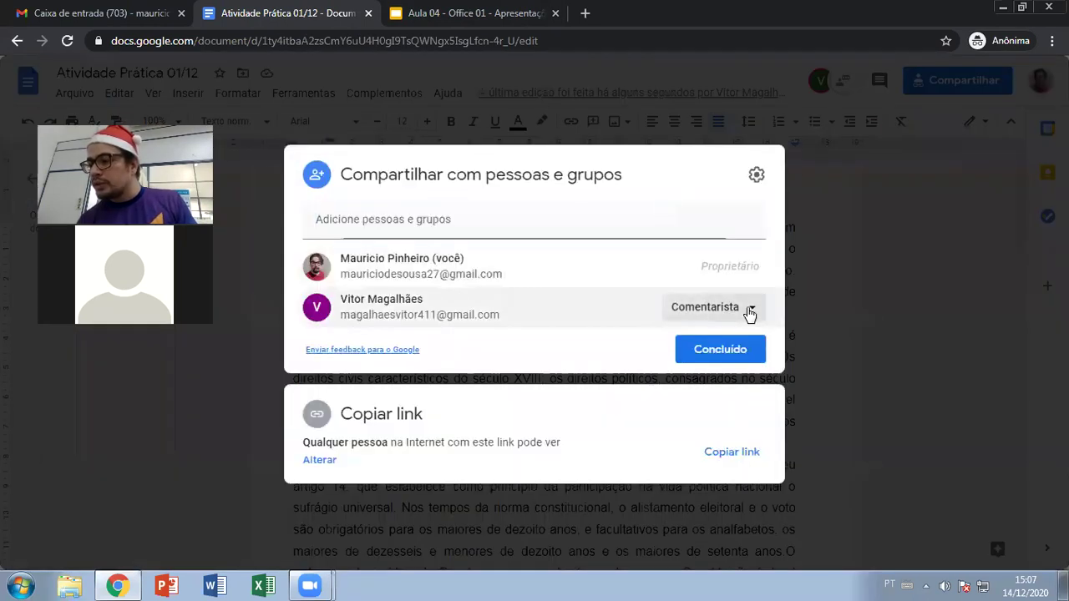
{"action": "left_click", "coordinate": [748, 309]}
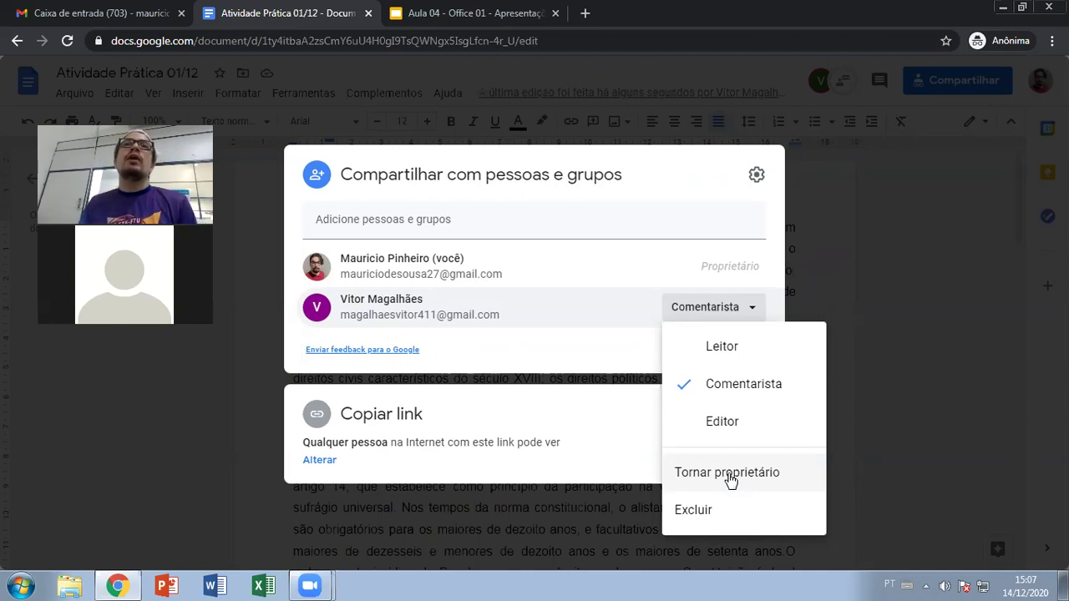
{"action": "key", "text": "Escape"}
{"action": "key", "text": "Escape"}
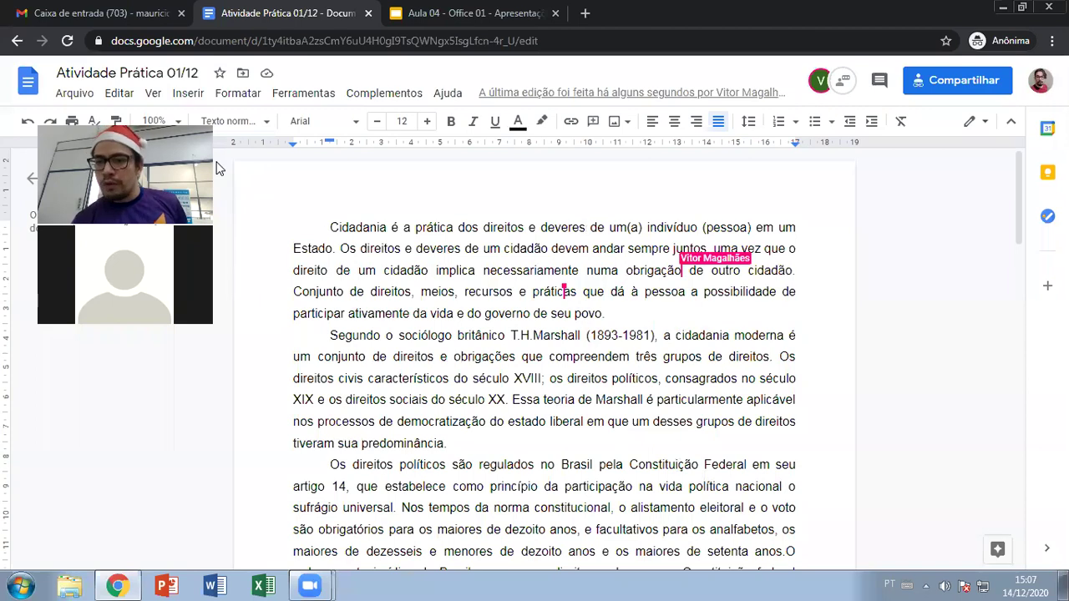
Step: Open the version history of the Atividade Prática 01/12 document
{"action": "key", "text": "alt+shift+f"}
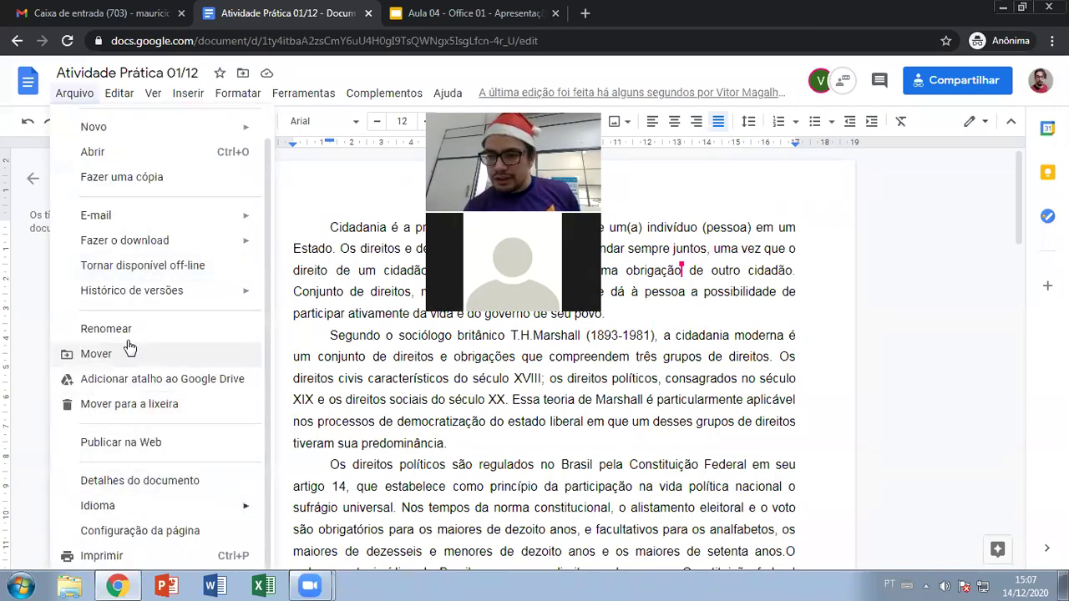
{"action": "mouse_move", "coordinate": [159, 299]}
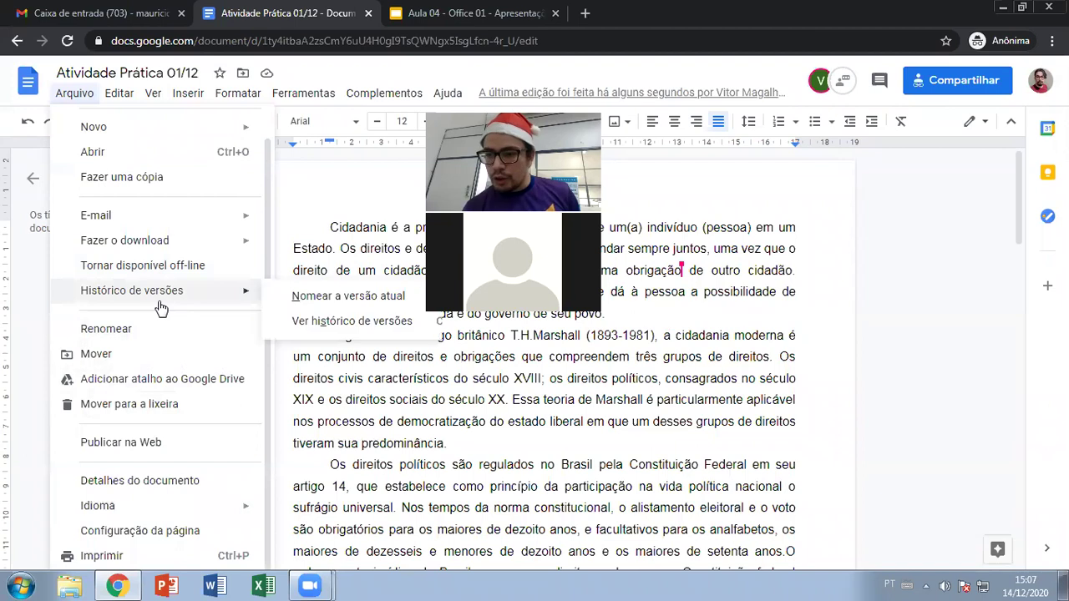
{"action": "left_click", "coordinate": [338, 326]}
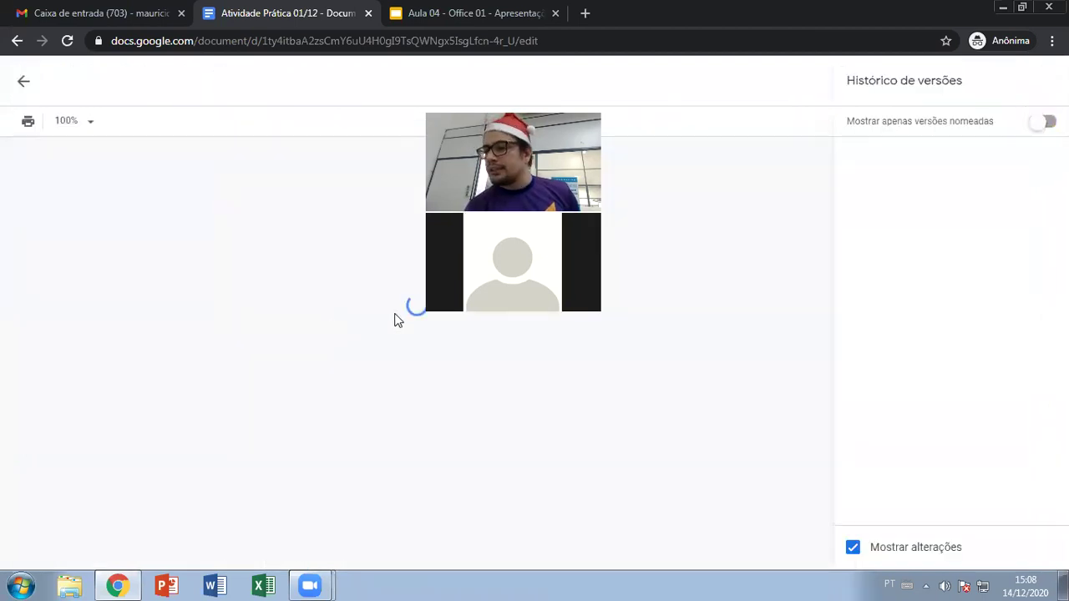